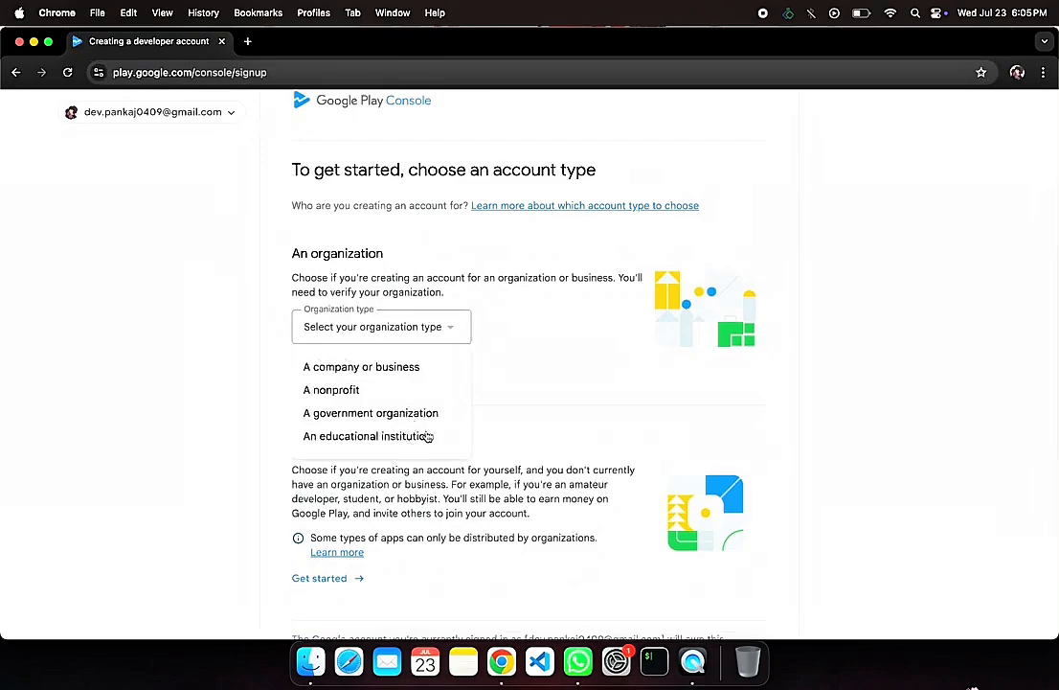
Step: Choose to create the developer account for yourself and continue past the account requirements
left_click(533, 395)
scroll(531, 394, "down", 3)
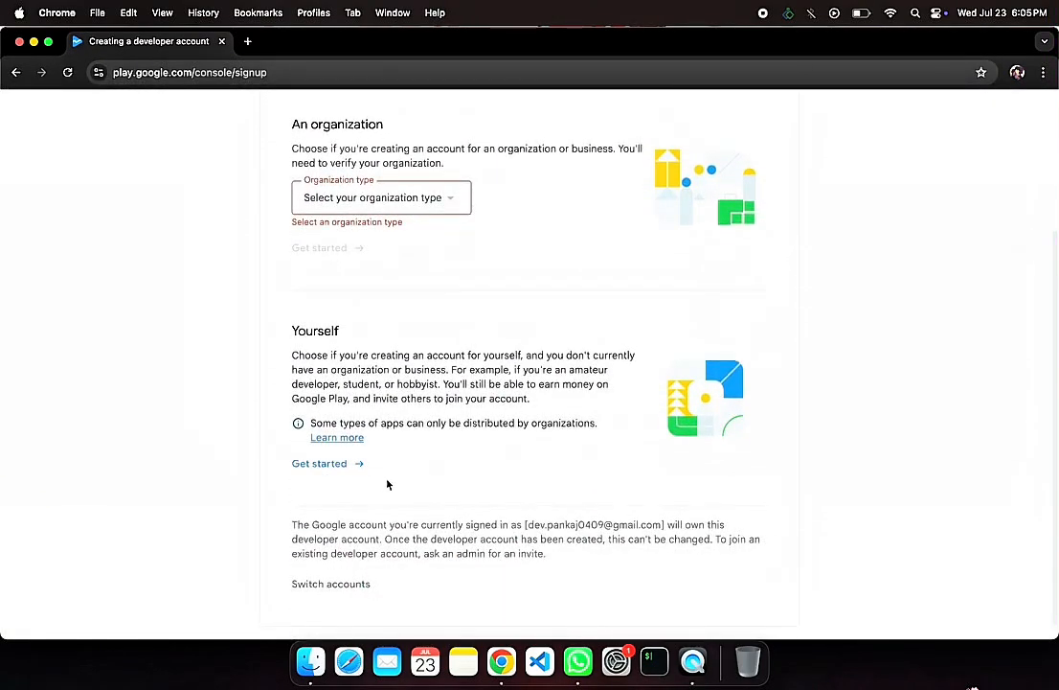
left_click(413, 189)
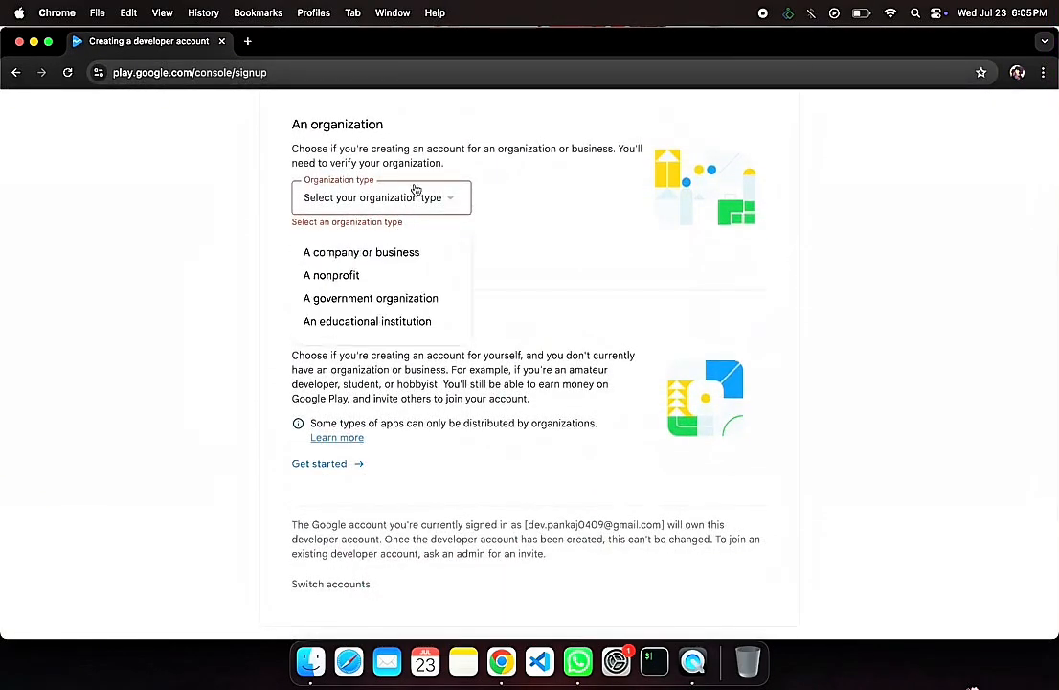
left_click(353, 462)
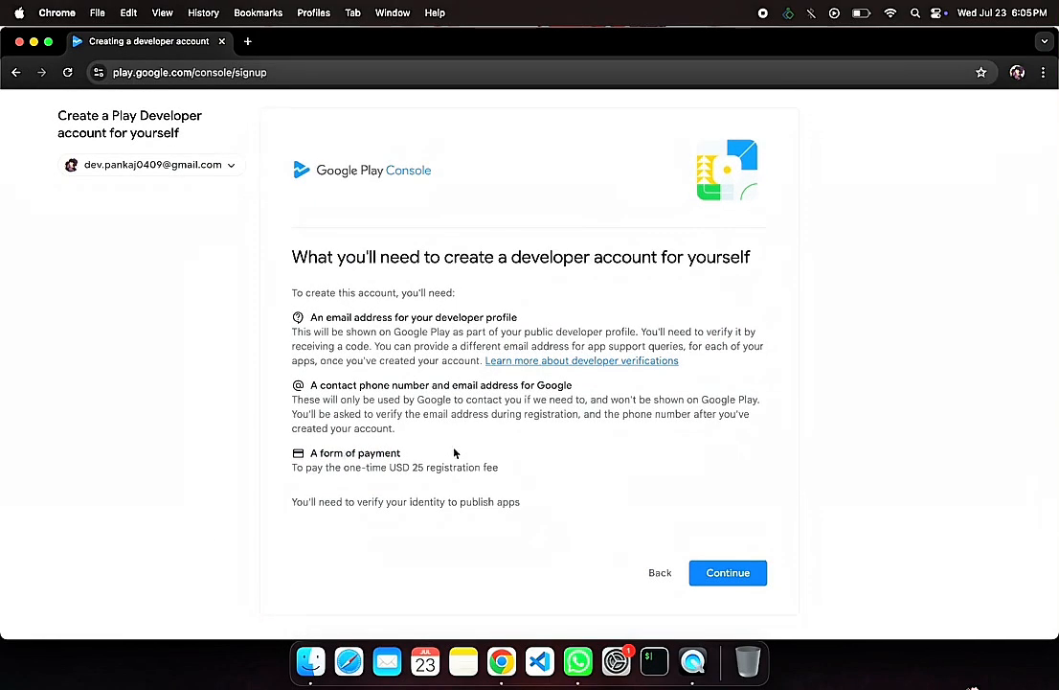
left_click(740, 568)
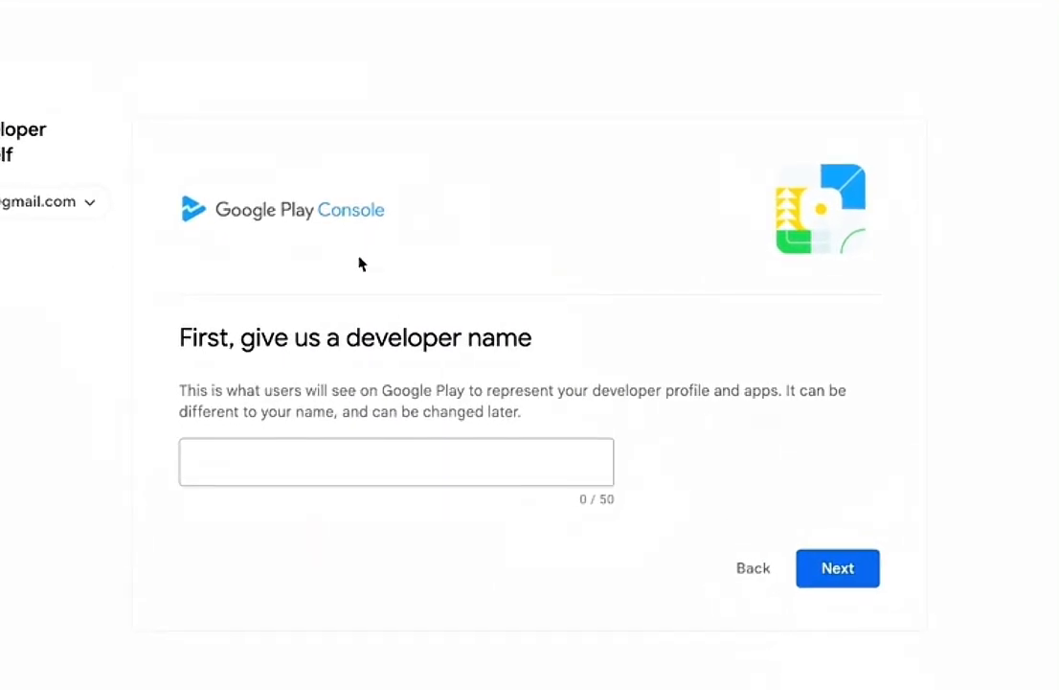
Step: Try to submit the developer's first name alone as the developer name
left_click(345, 458)
type("Pnak")
key("BackSpace")
key("BackSpace")
key("BackSpace")
type("ankaj")
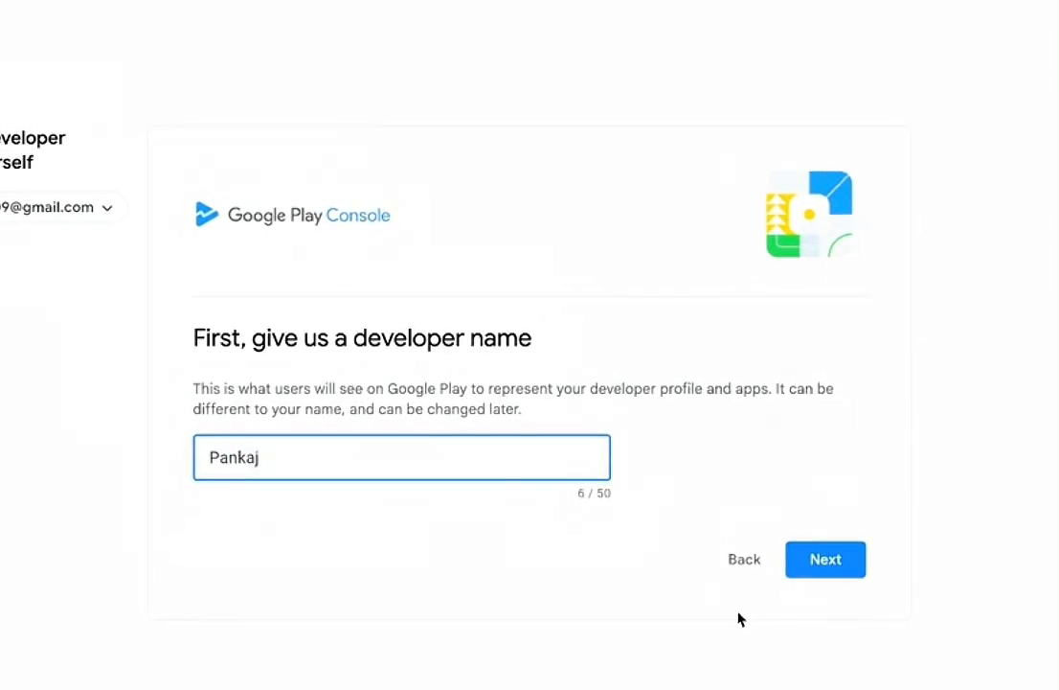
left_click(819, 571)
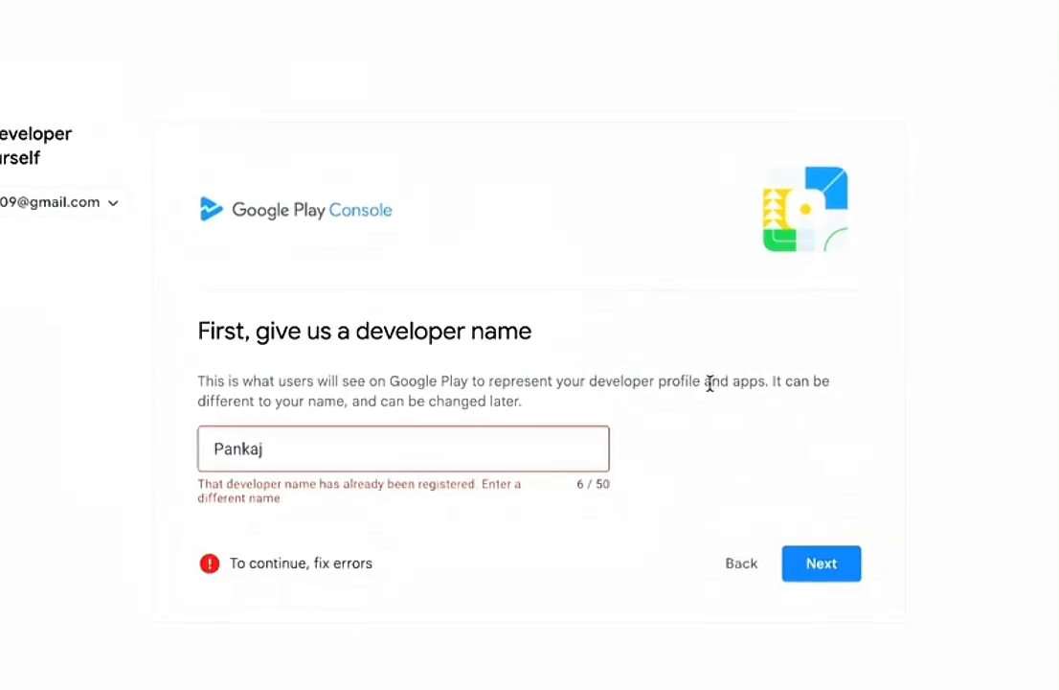
Step: Replace the developer name with the first name prefixed by "dev." and submit it
left_click(497, 445)
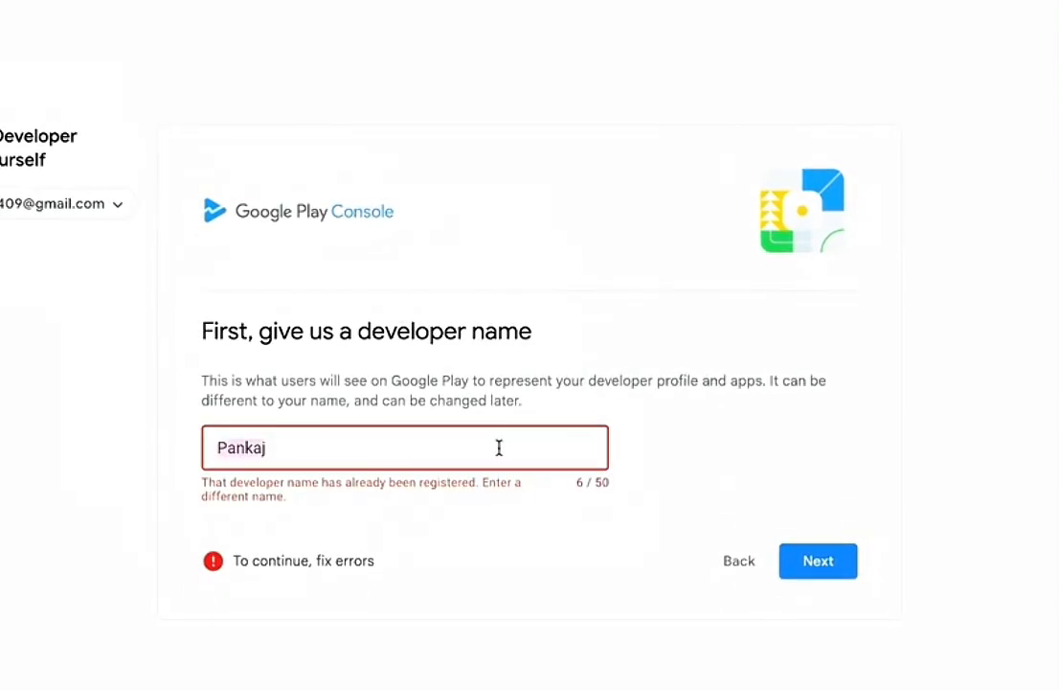
key("ctrl+a")
type("p")
key("BackSpace")
type("dev.p")
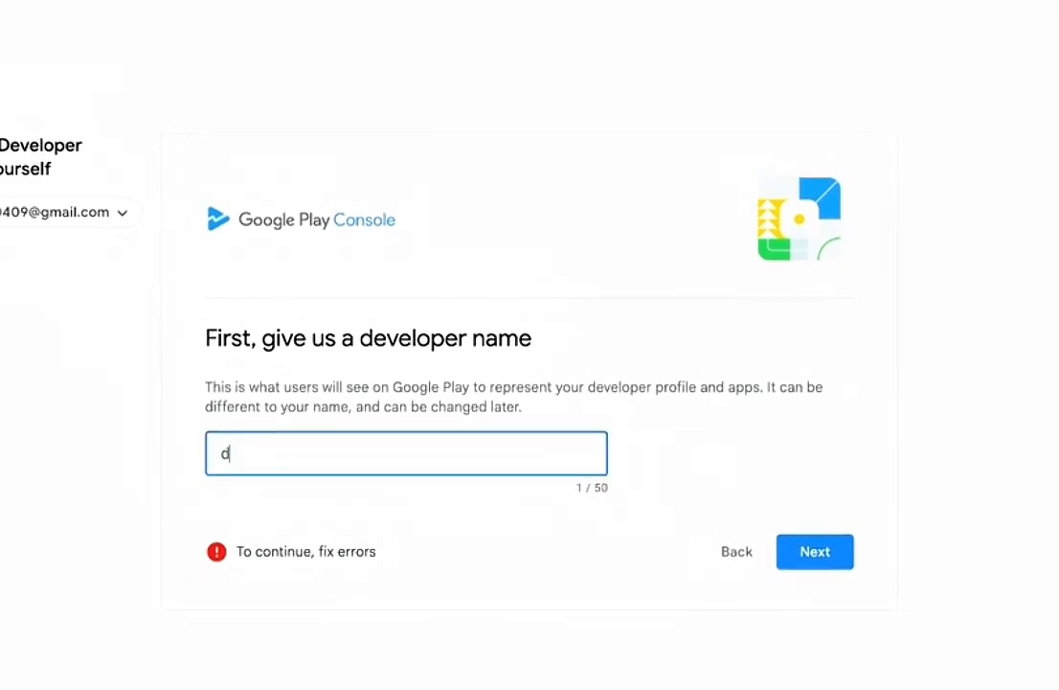
type("ankaj")
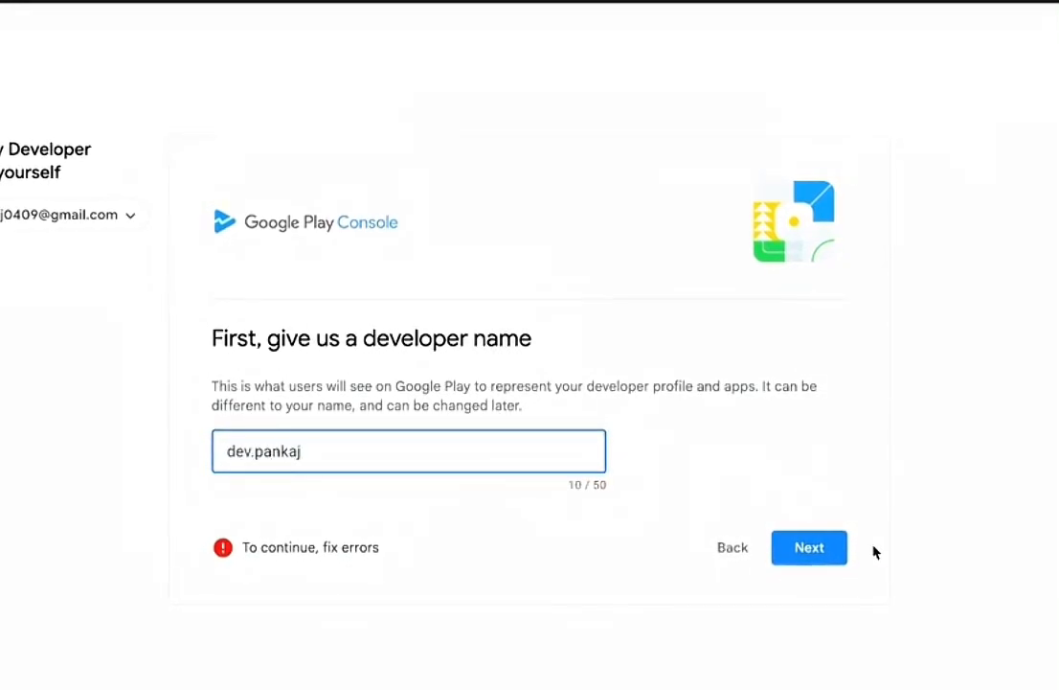
left_click(815, 549)
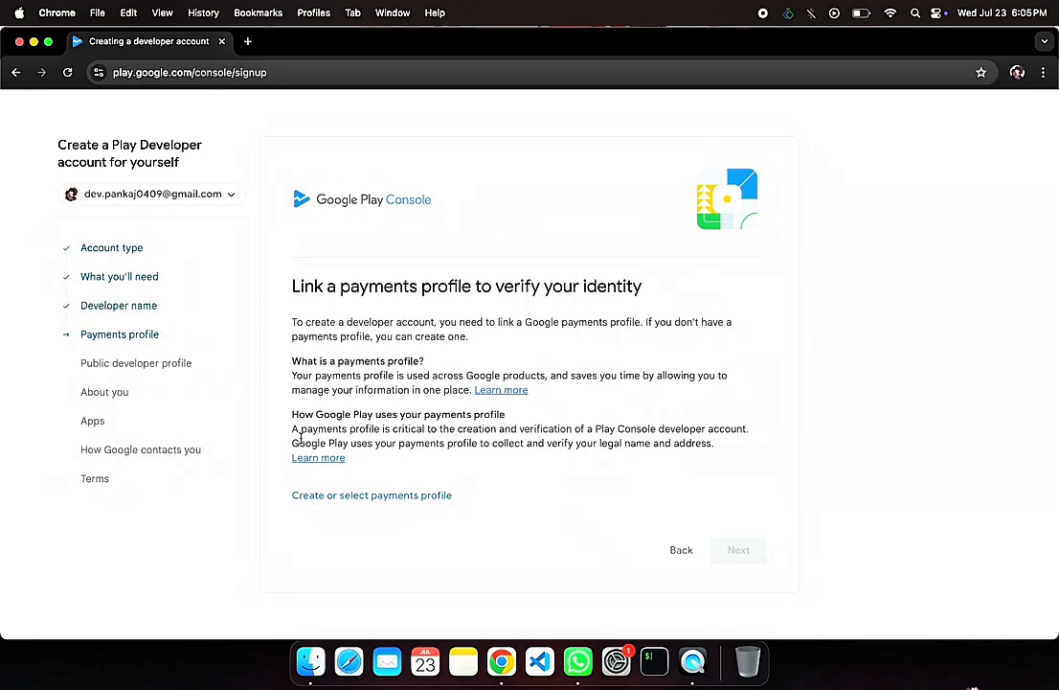
Step: Start a new payments profile and set its country/region to India
left_click(384, 494)
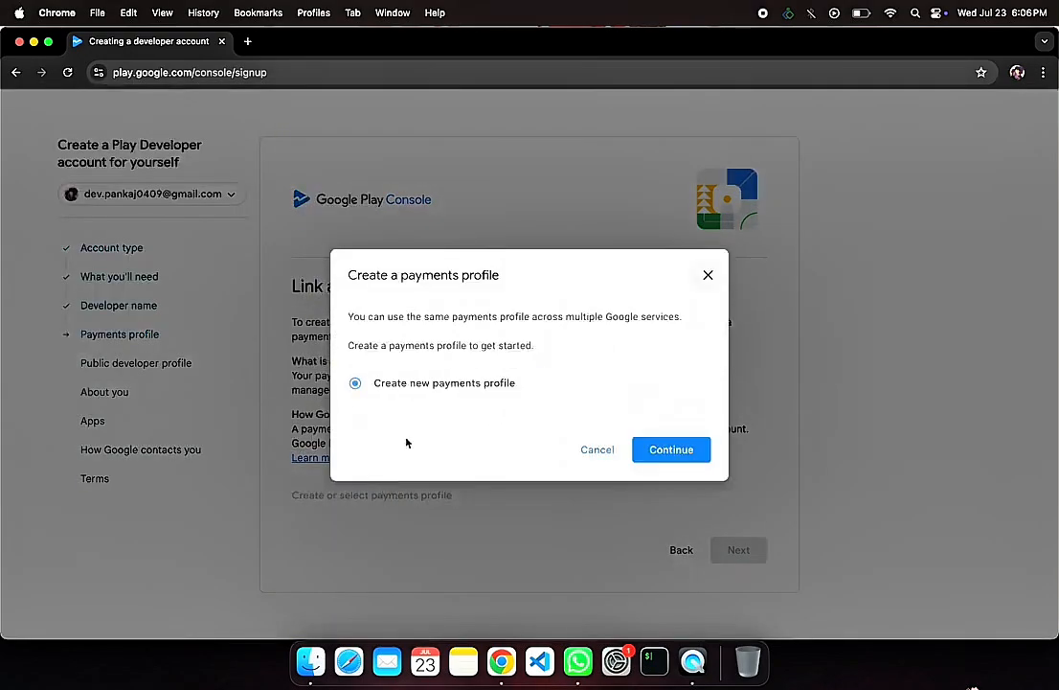
left_click(659, 451)
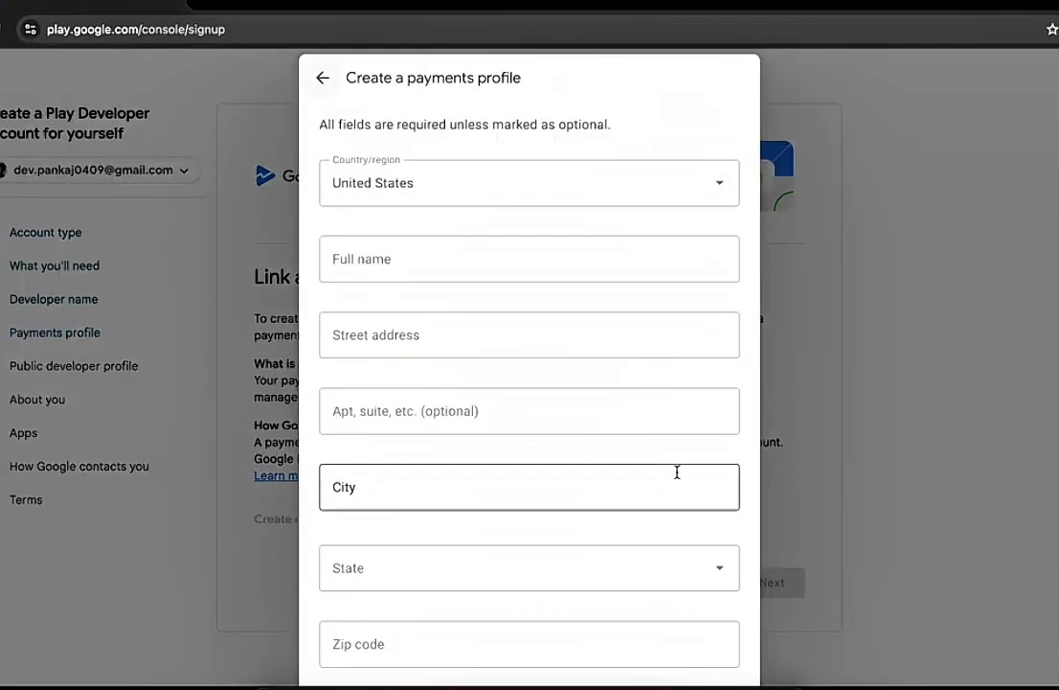
scroll(552, 245, "down", 3)
scroll(555, 227, "up", 3)
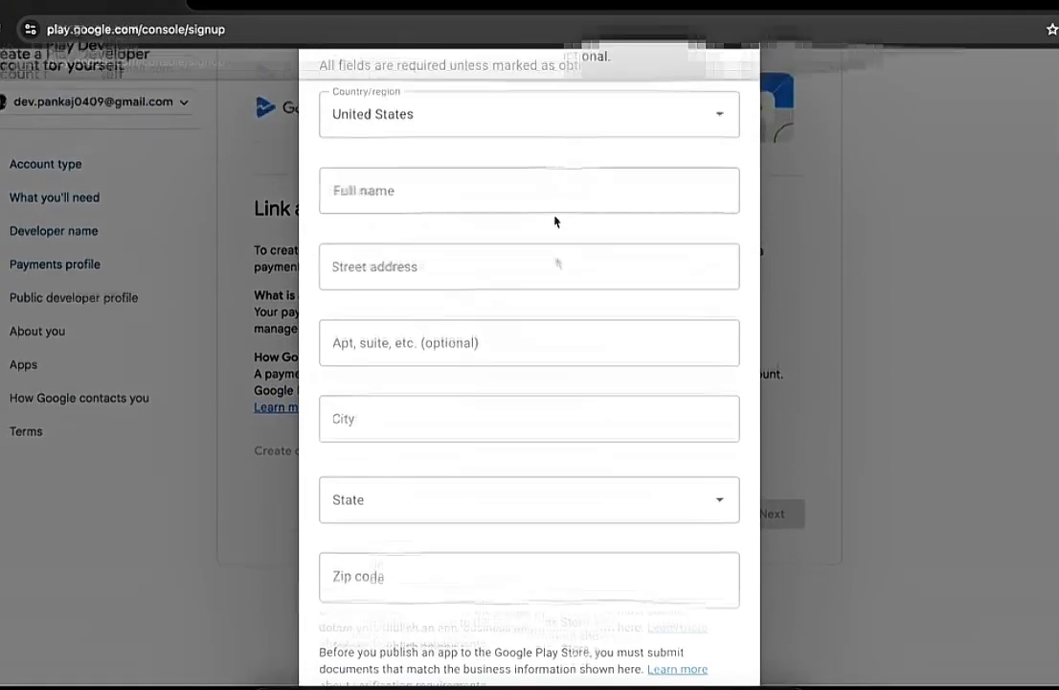
left_click(559, 205)
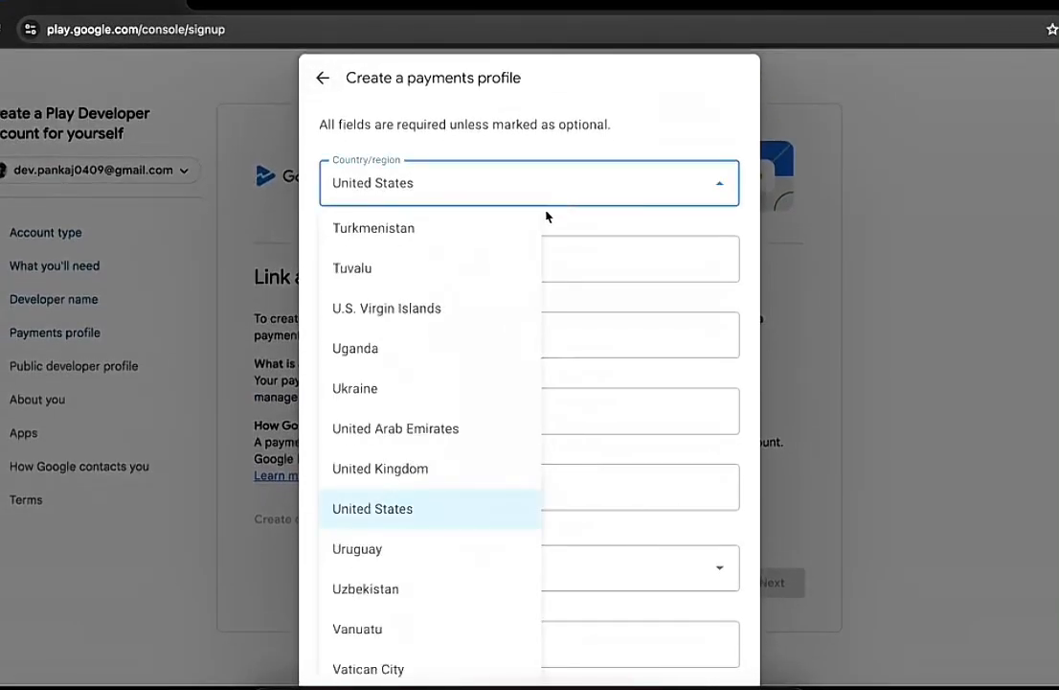
type("in")
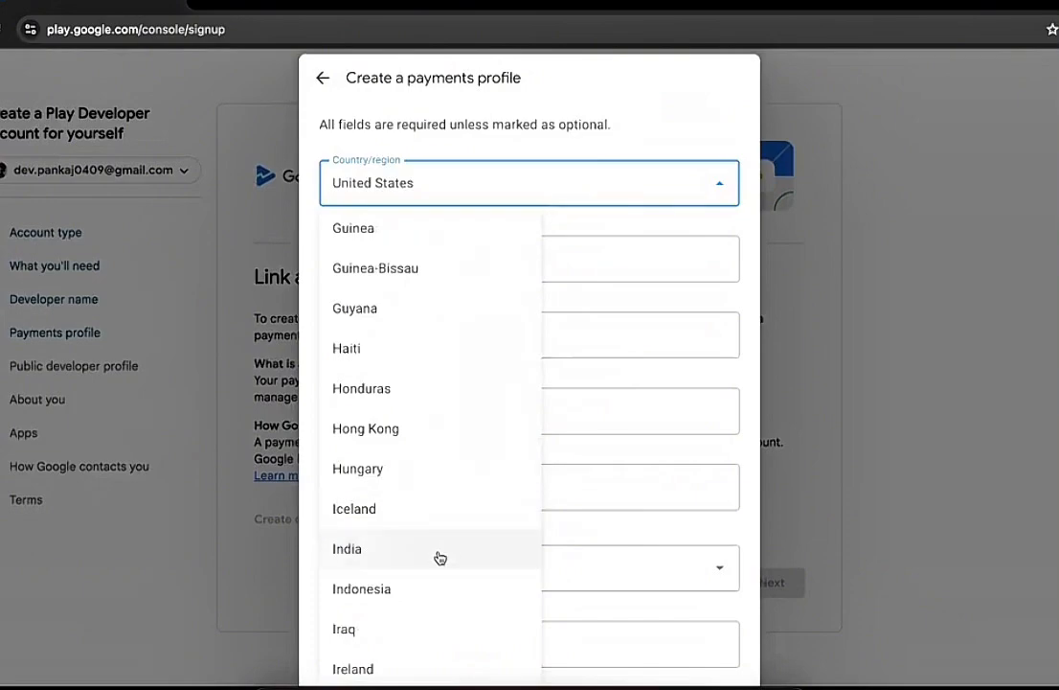
left_click(437, 558)
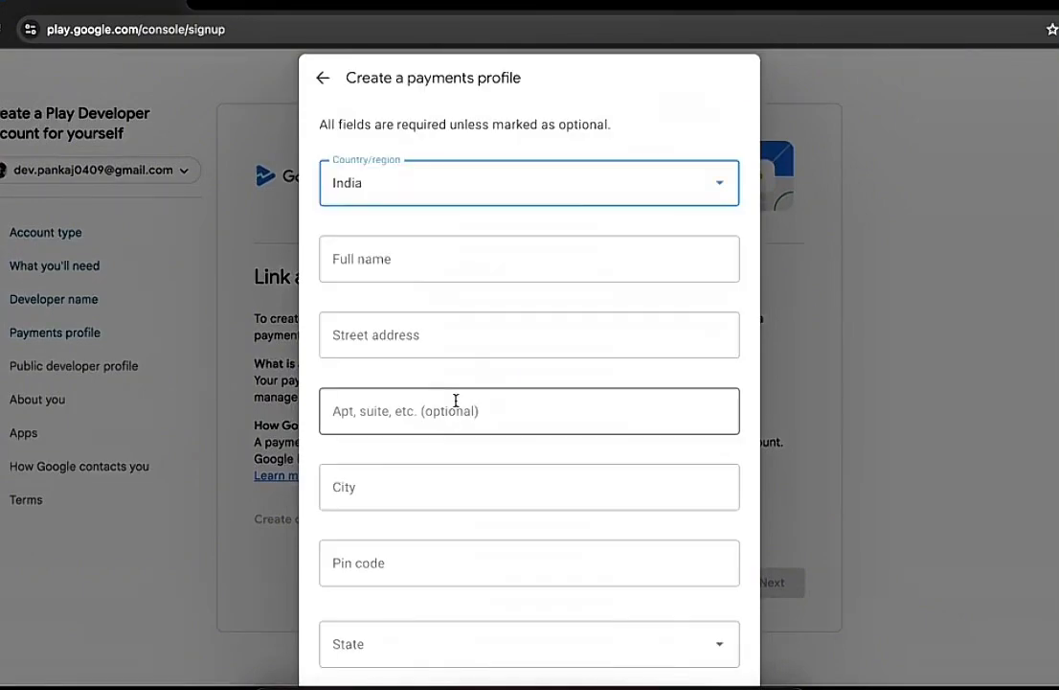
Step: Enter the account holder's full name and street address in the payments profile
left_click(444, 270)
key("BackSpace")
key("BackSpace")
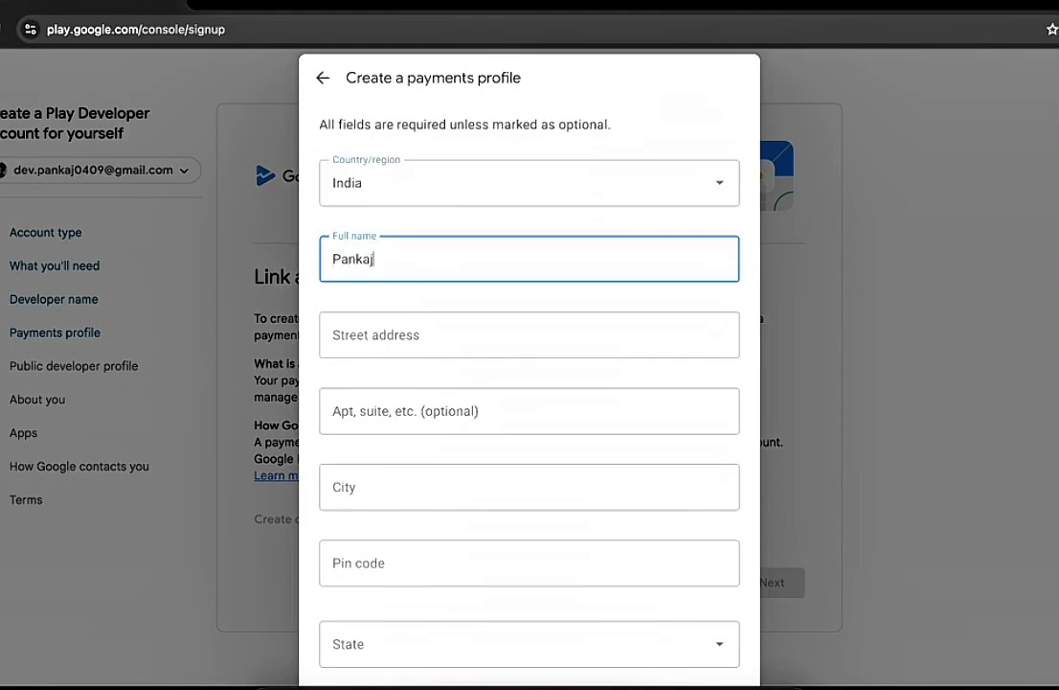
left_click(426, 332)
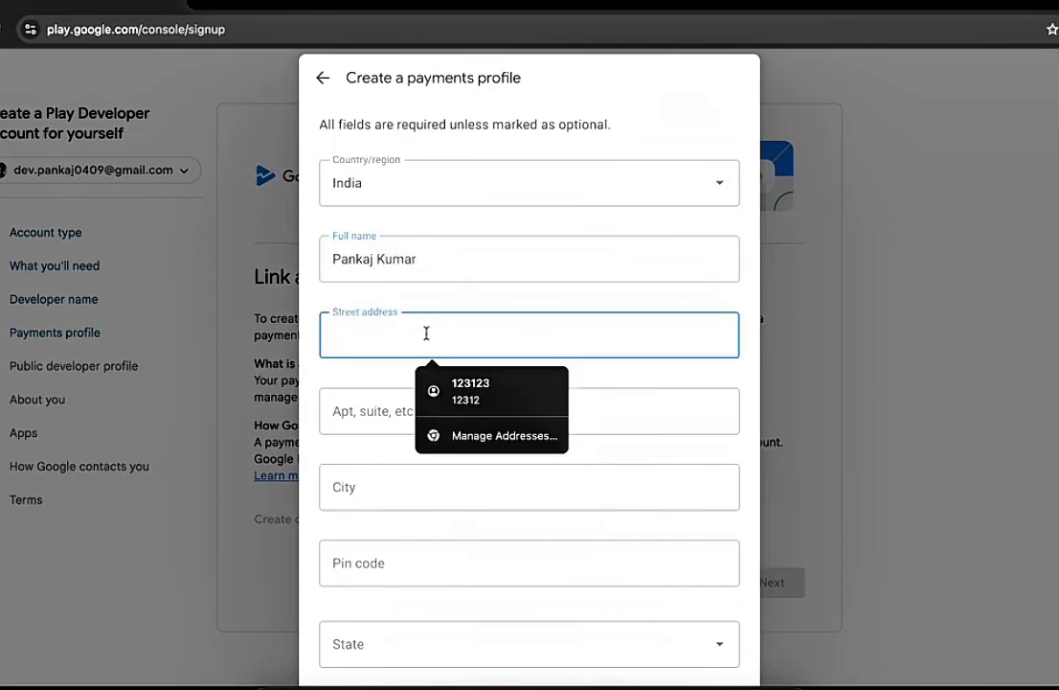
type("#")
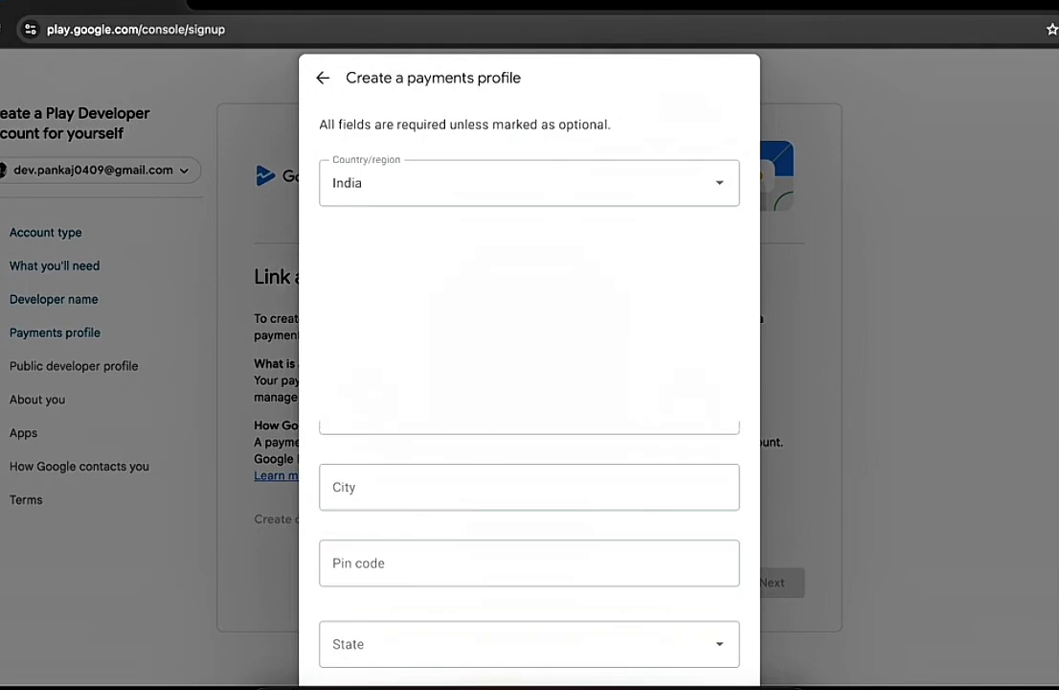
Step: Fill in the city and postal pin code of the payments profile address
left_click(475, 475)
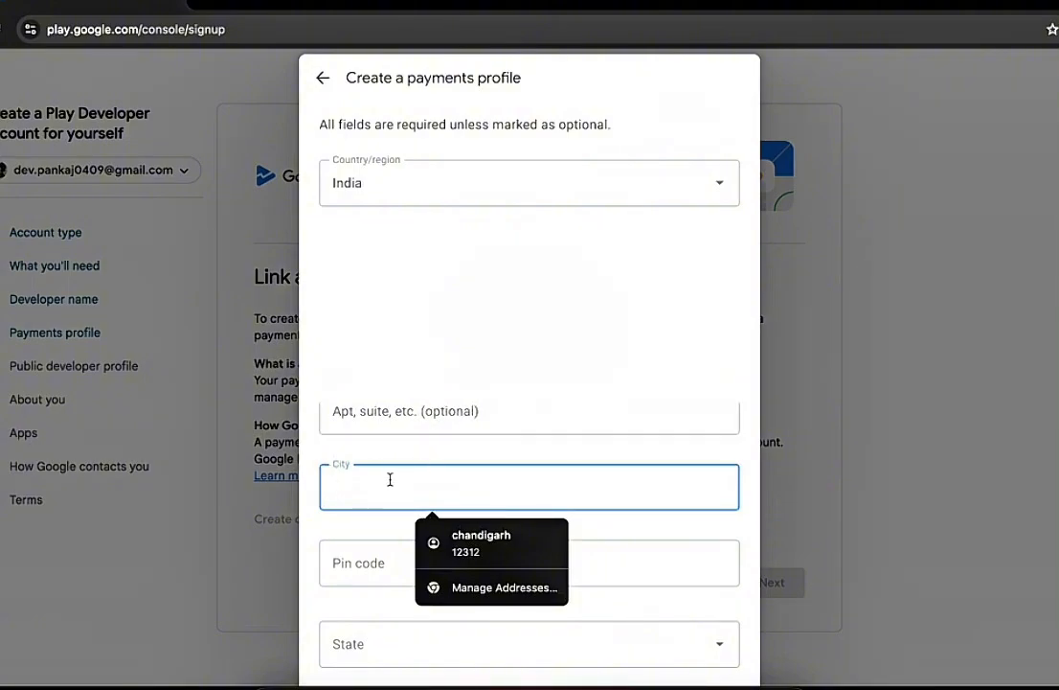
type("Chandigarh")
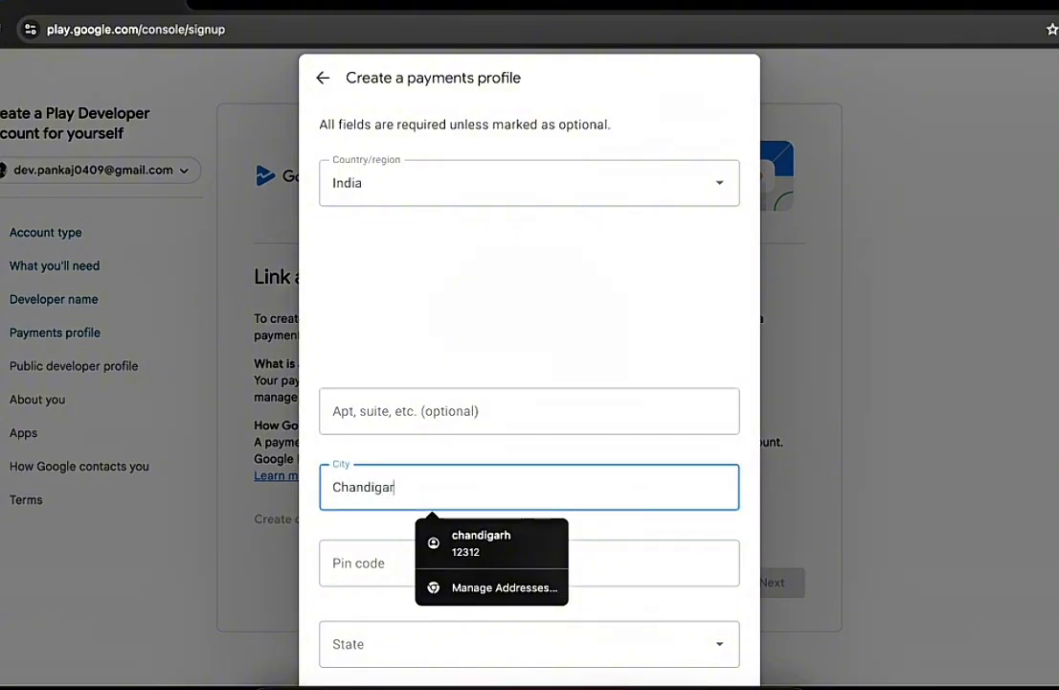
left_click(340, 521)
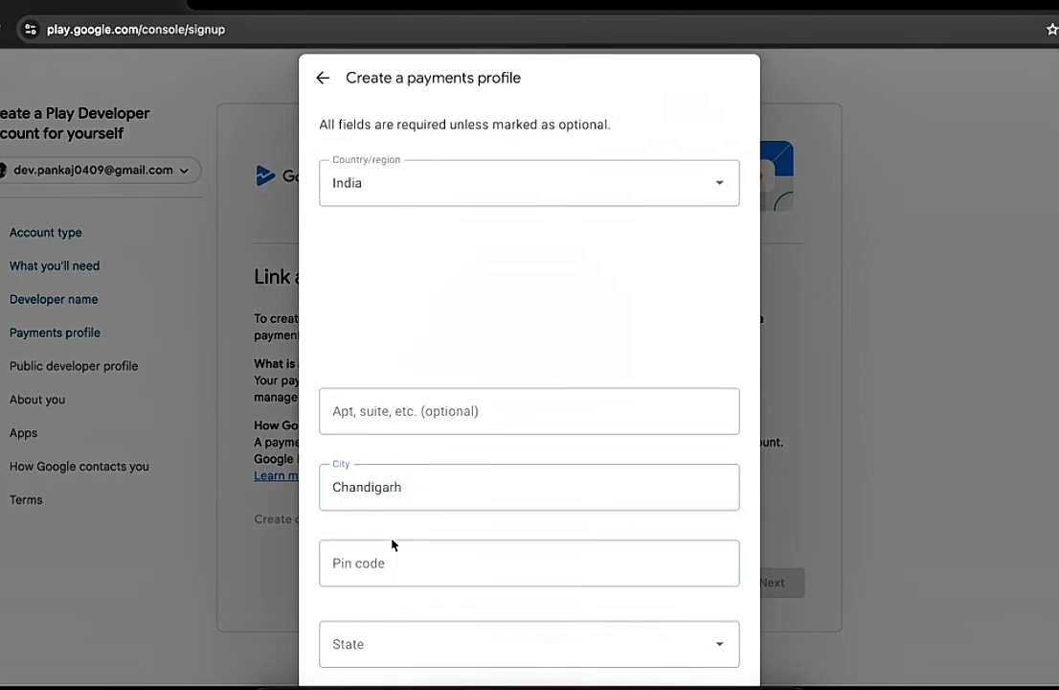
scroll(394, 545, "down", 1)
left_click(409, 451)
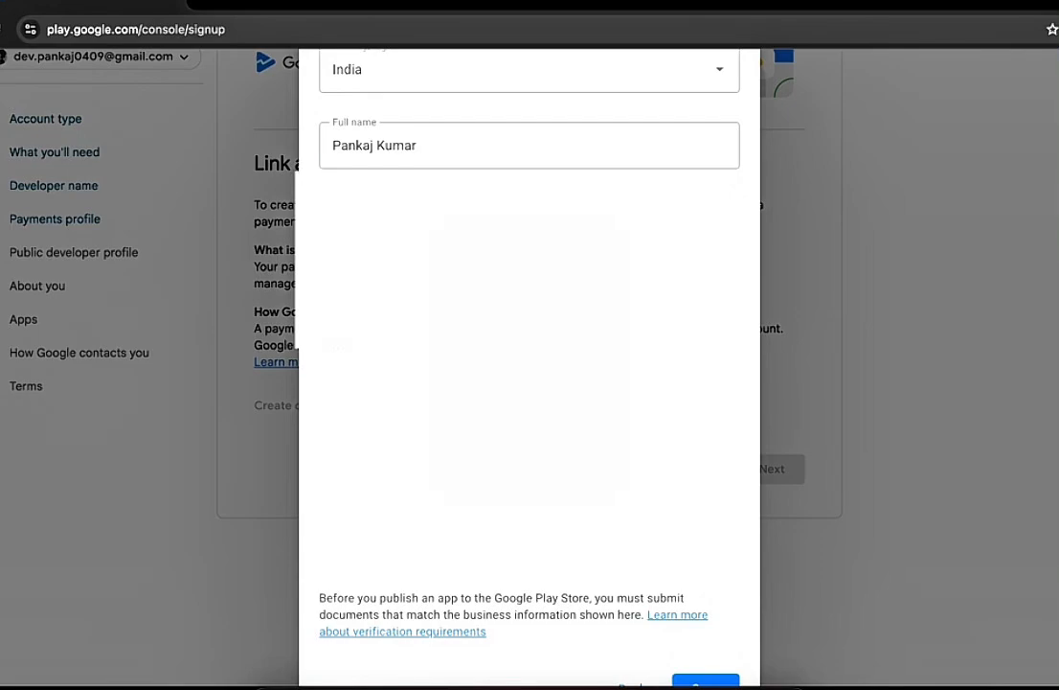
Step: Select the state for the address and save the payments profile
left_click(440, 525)
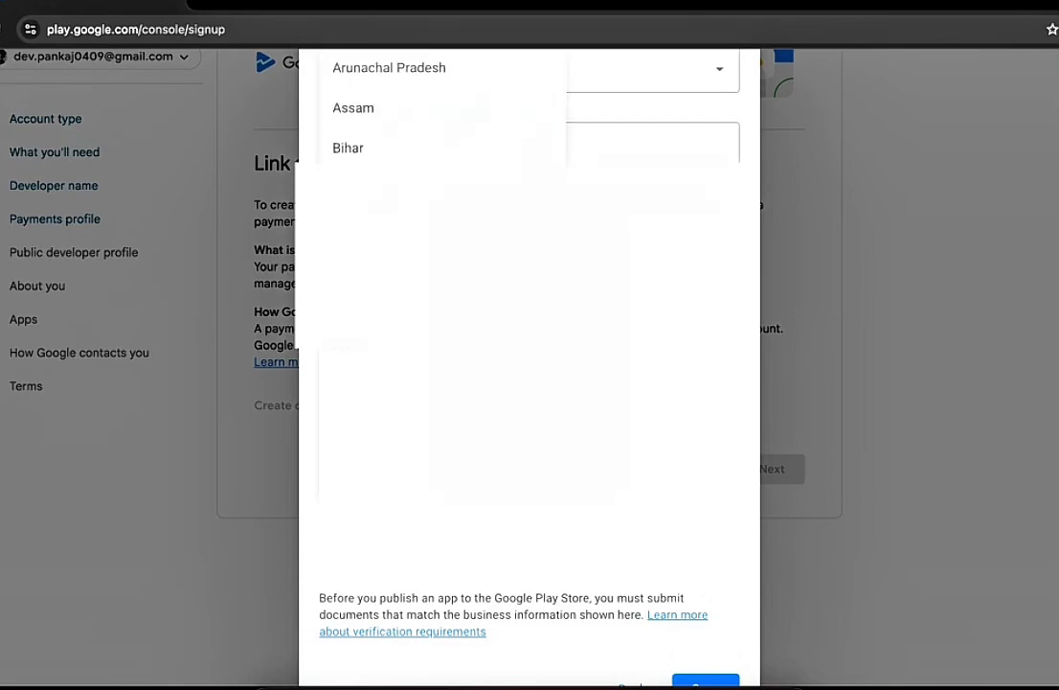
scroll(441, 383, "up", 2)
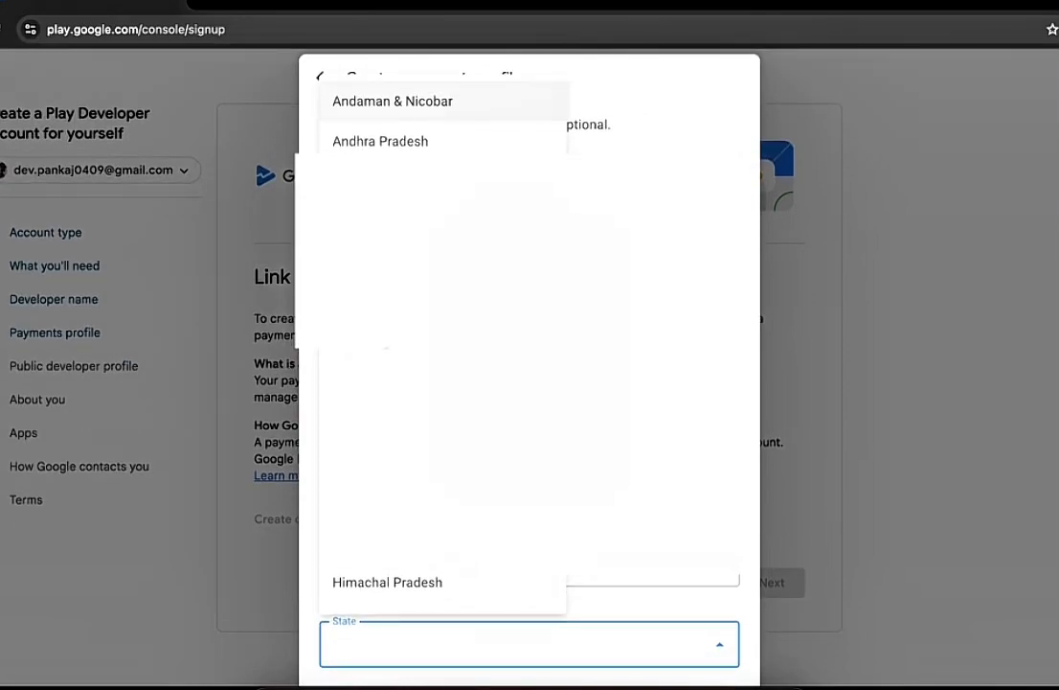
left_click(383, 302)
scroll(402, 316, "down", 3)
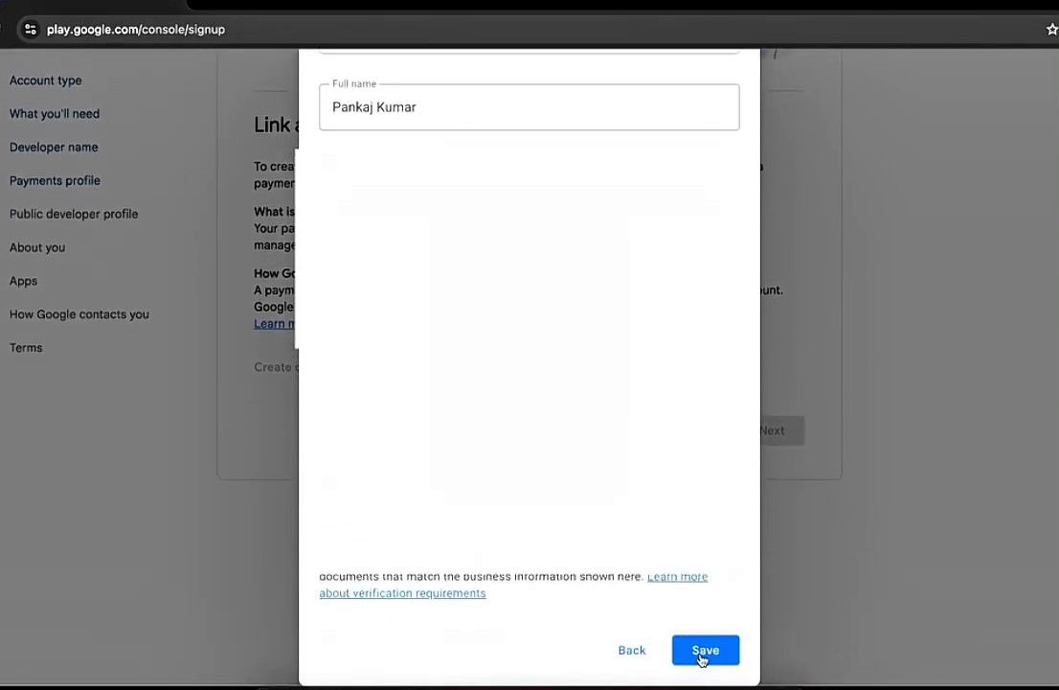
left_click(704, 651)
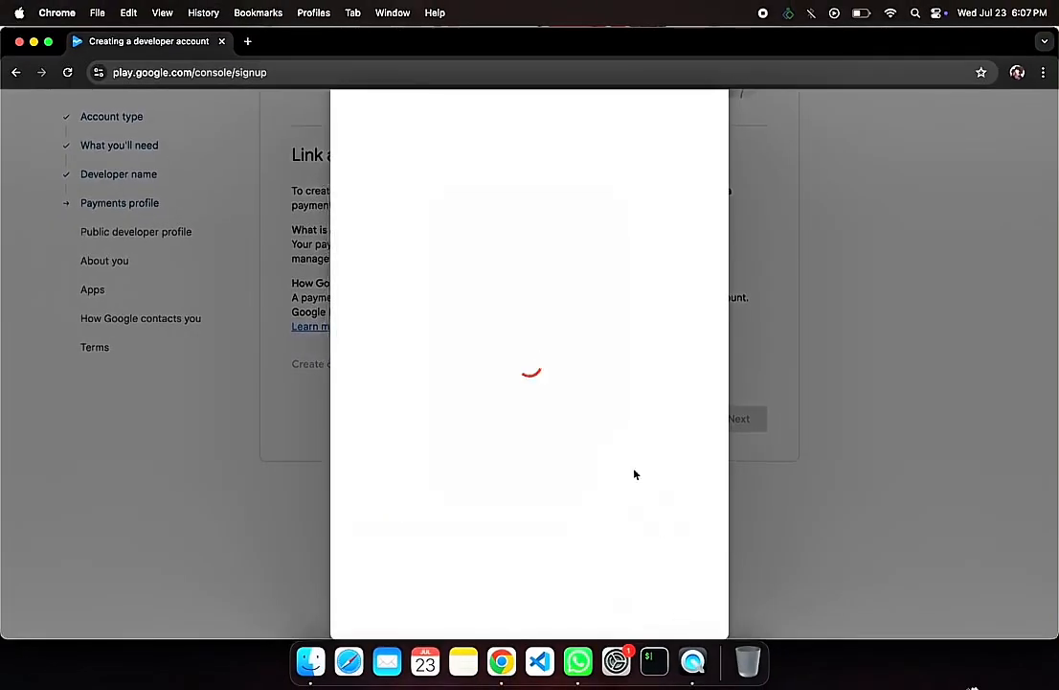
Step: Accept the linked payments profile and continue to the public developer profile
scroll(635, 474, "down", 2)
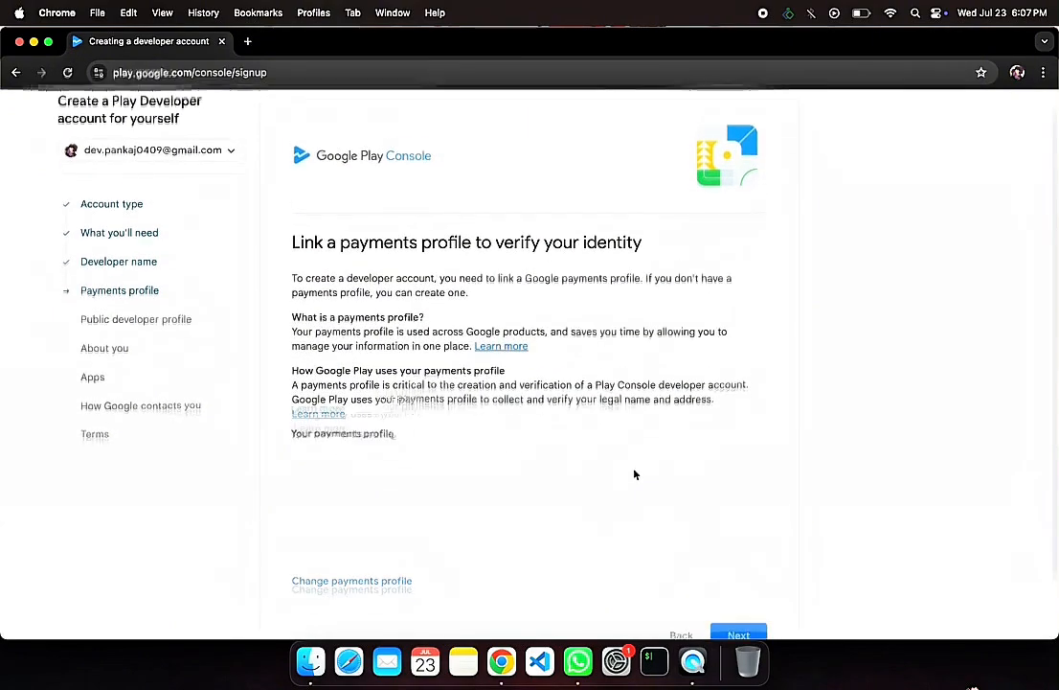
scroll(635, 475, "down", 1)
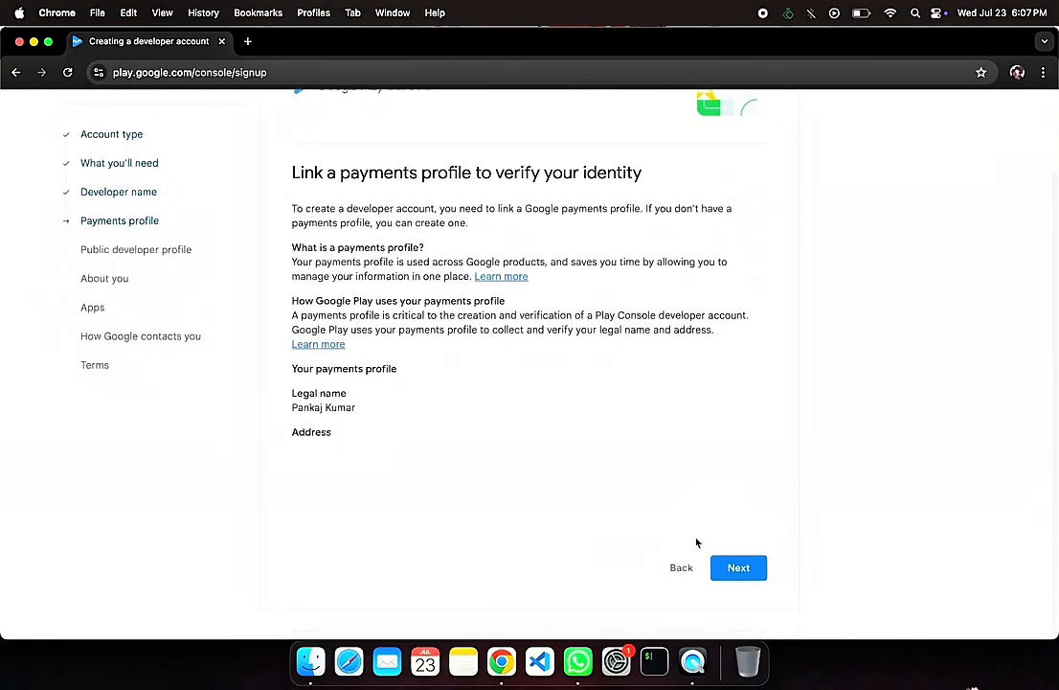
left_click(738, 569)
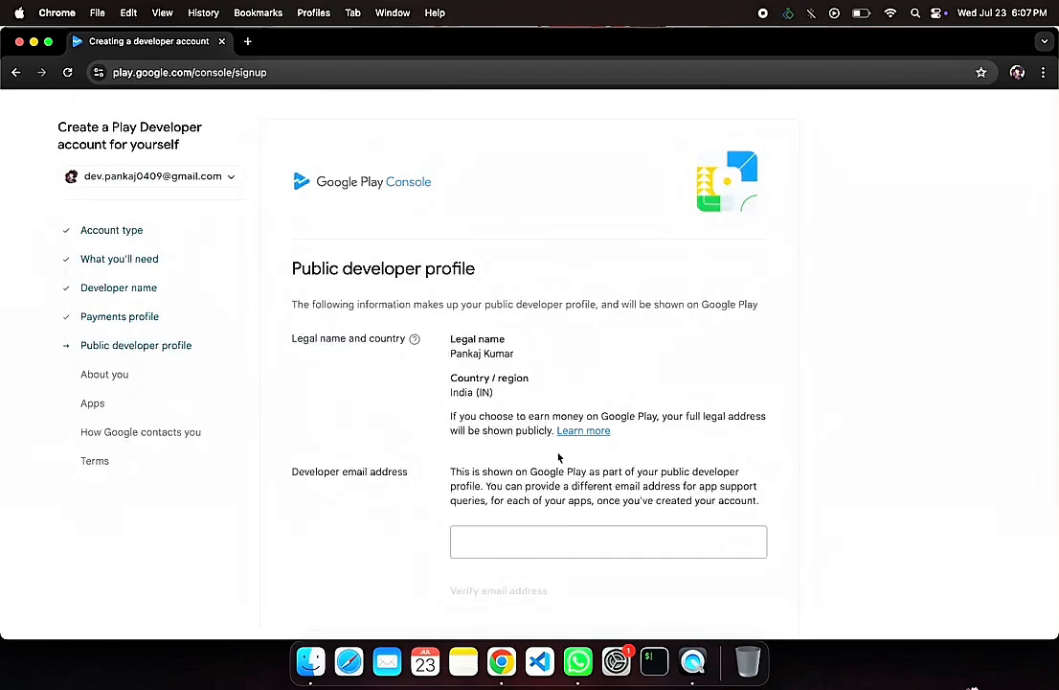
Step: Enter the developer email address for the public profile and verify it
scroll(670, 536, "down", 1)
left_click(553, 497)
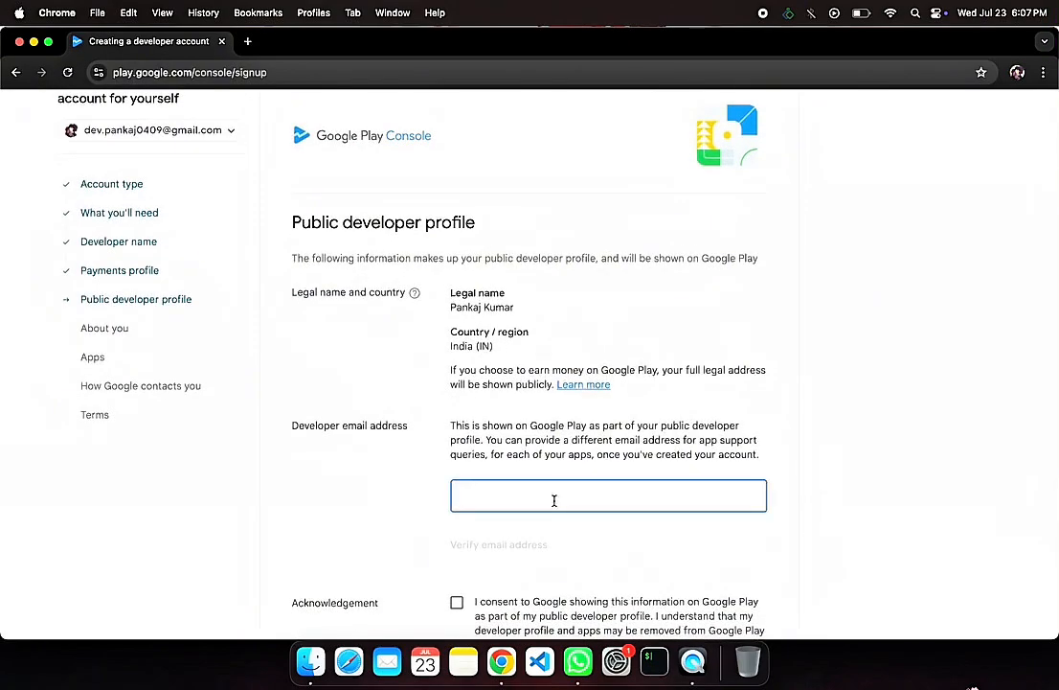
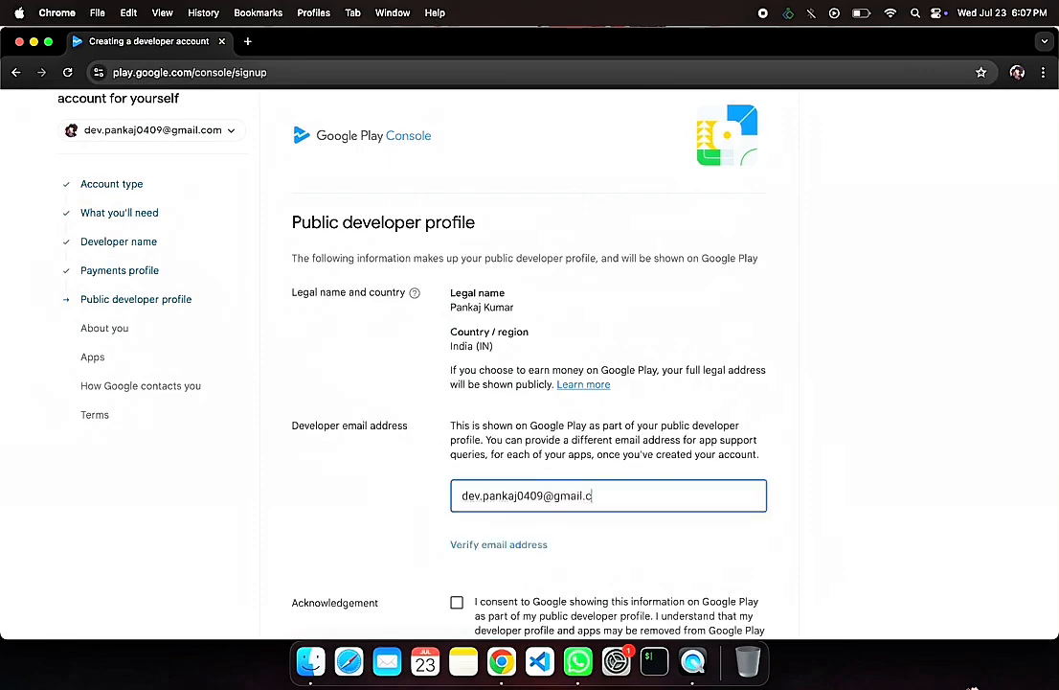
left_click(513, 544)
scroll(586, 544, "down", 5)
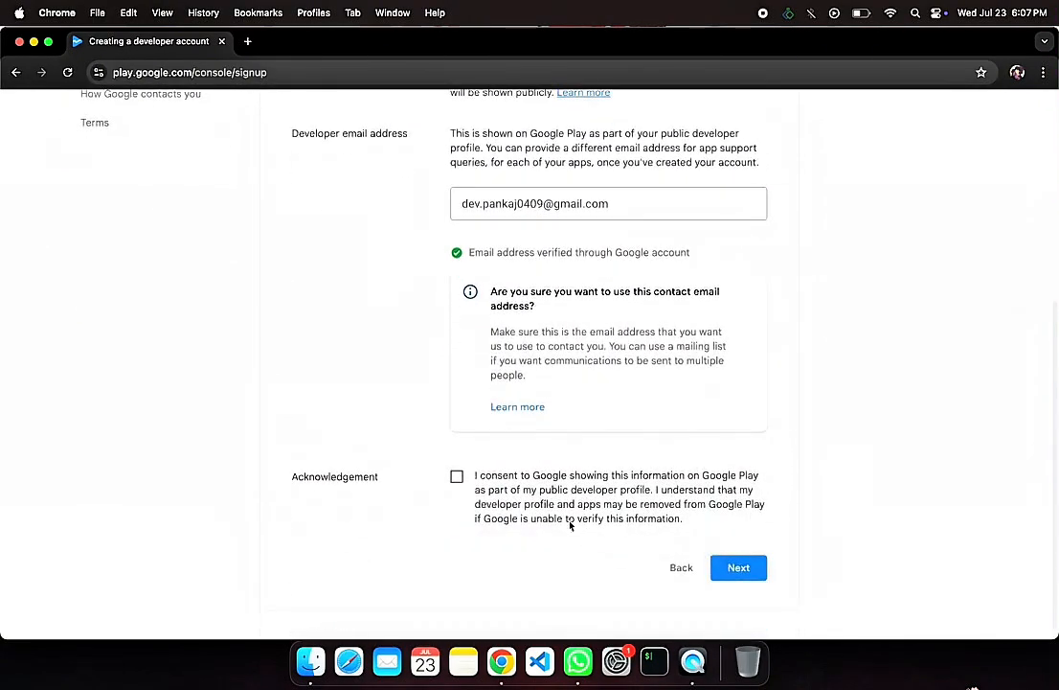
Step: Continue past the public developer profile and enter "first time creating ac" as the Play Console and Android experience
left_click(739, 571)
left_click(641, 516)
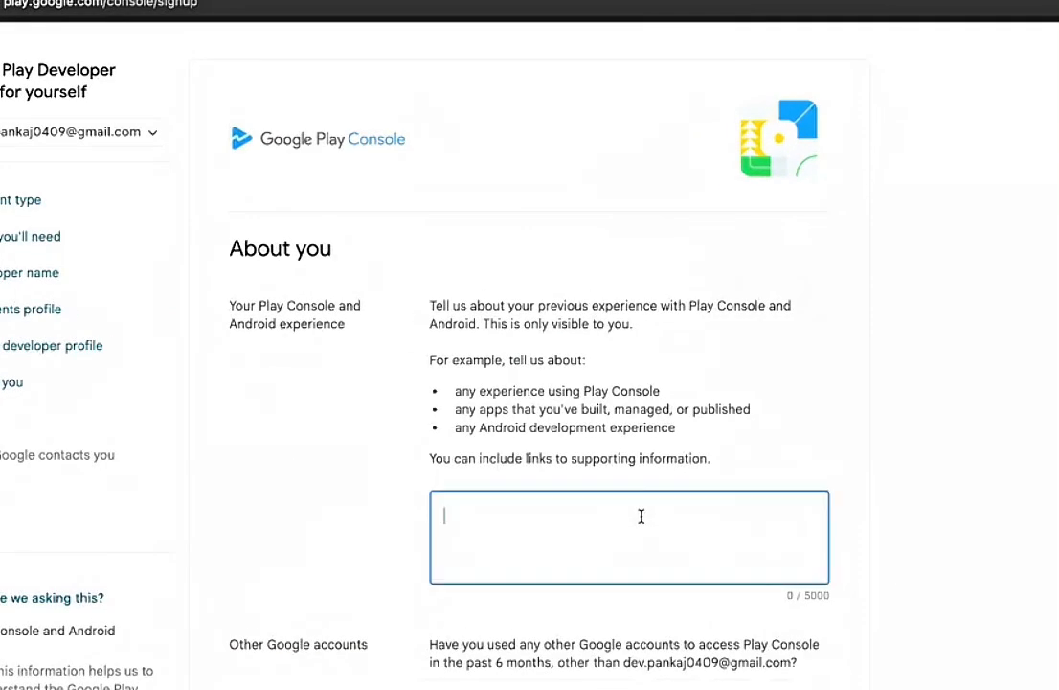
type("first time ")
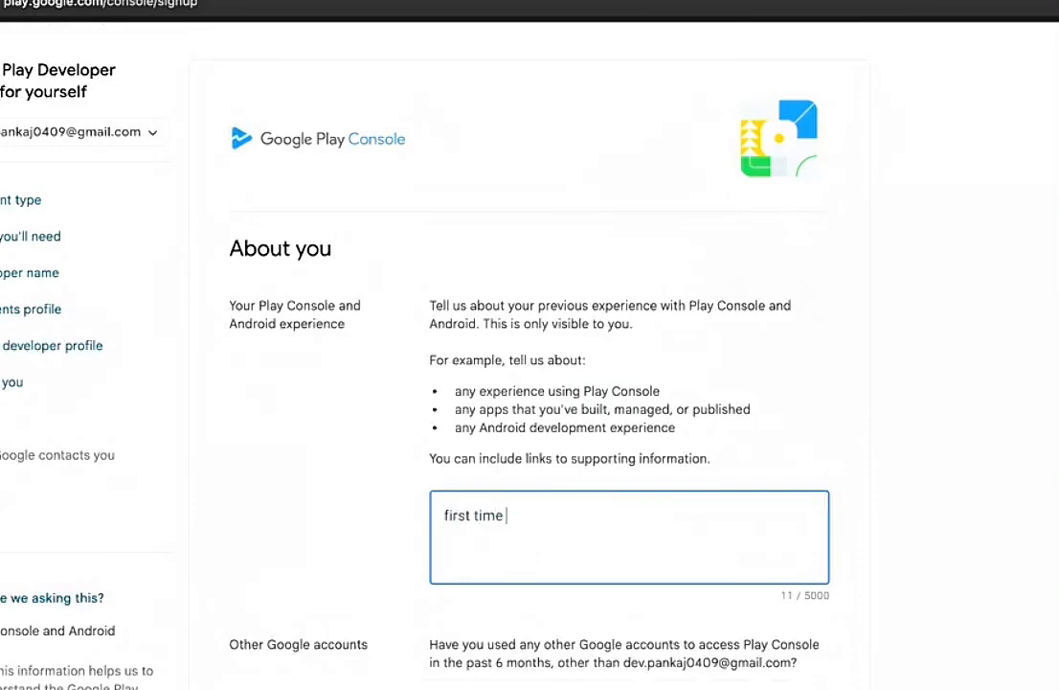
type("creating ")
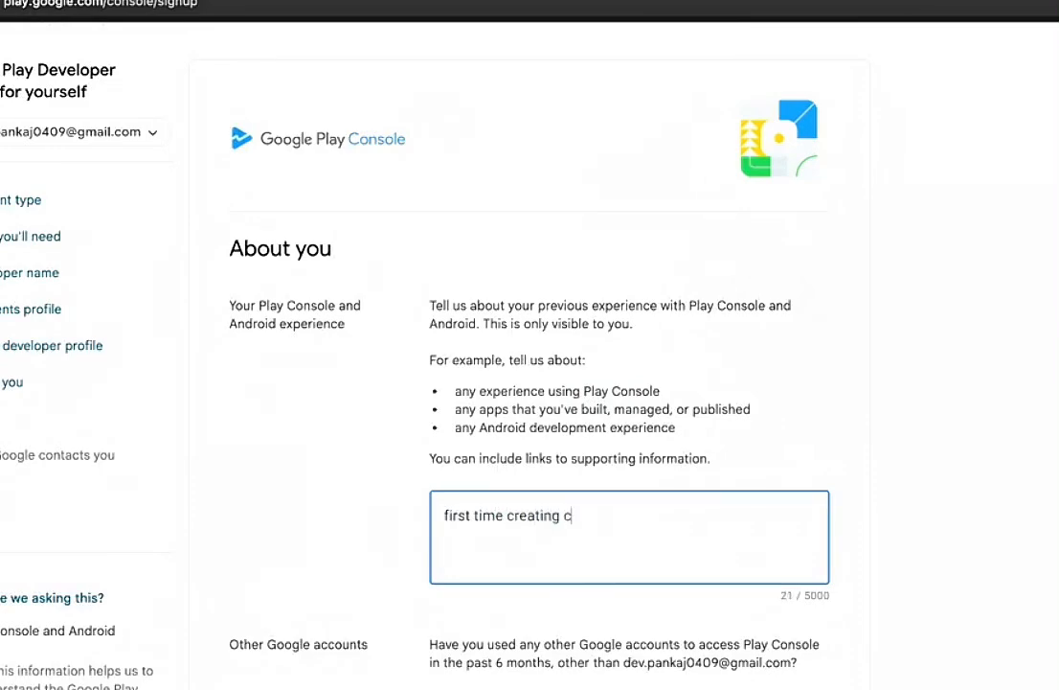
type("c")
key("BackSpace")
type("a")
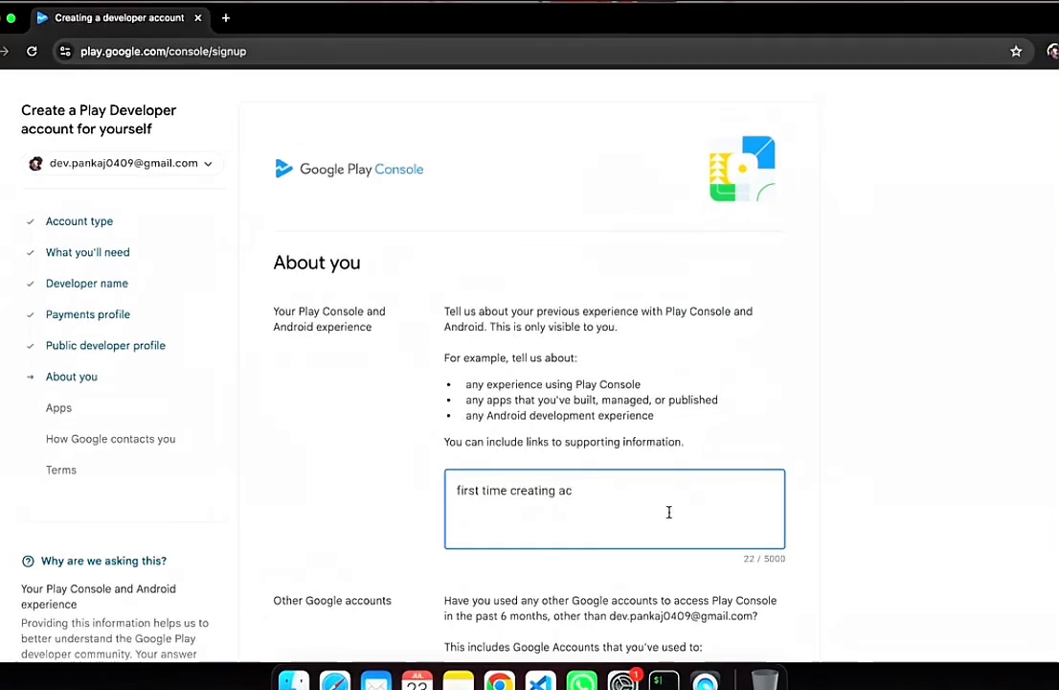
Step: Answer No to having used other Google accounts, declare that there is no website, and continue to the Apps section
scroll(661, 517, "down", 5)
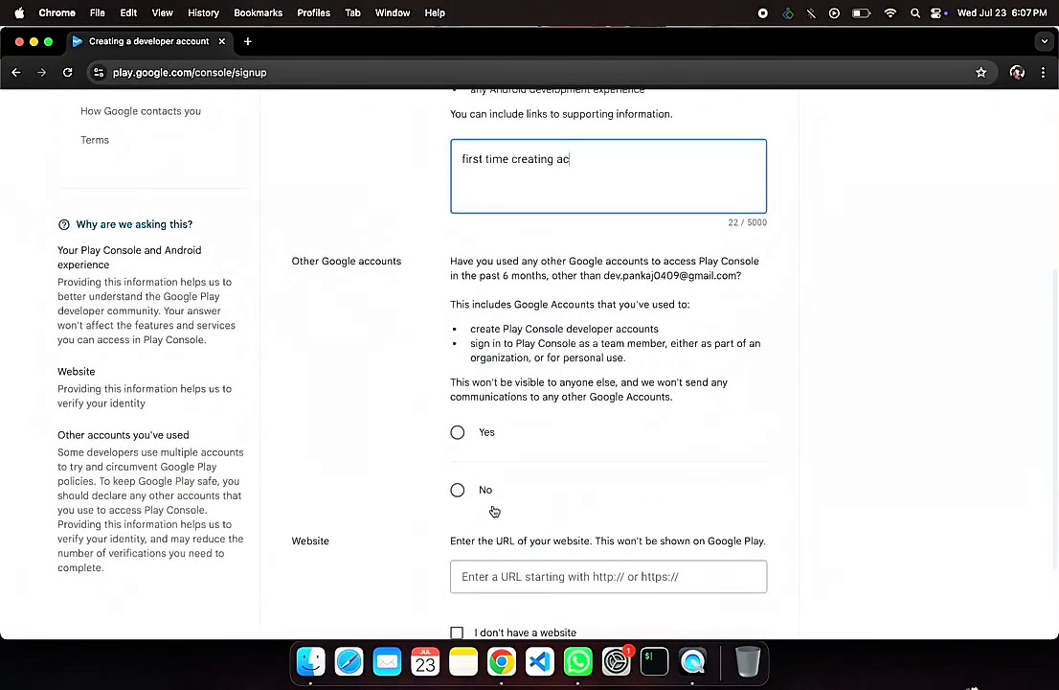
left_click(457, 490)
scroll(595, 503, "down", 3)
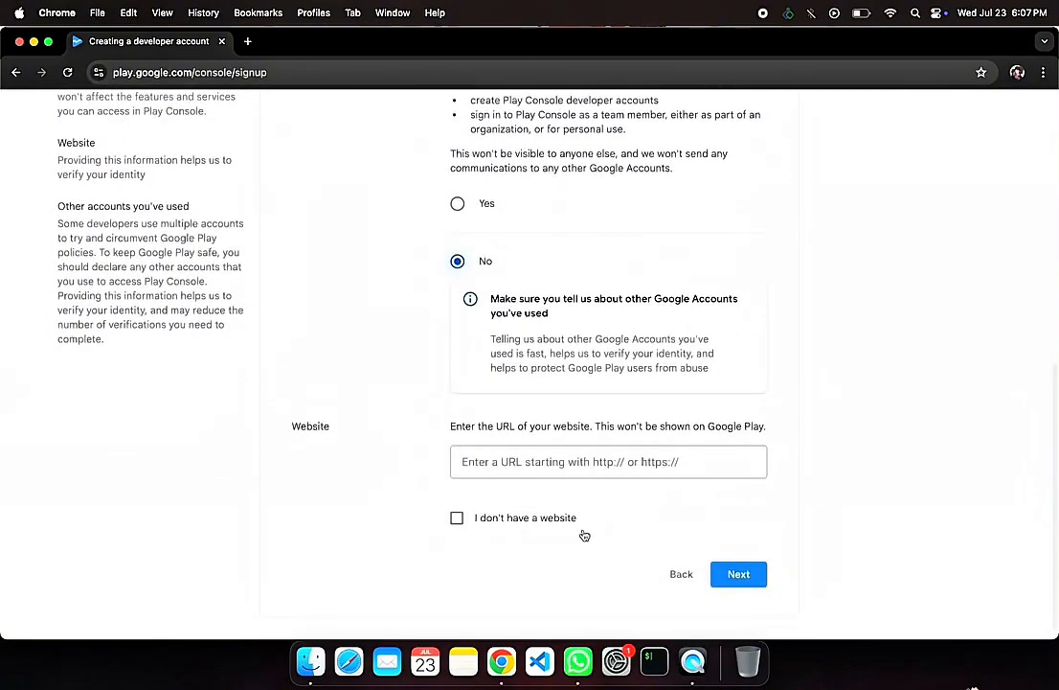
left_click(458, 519)
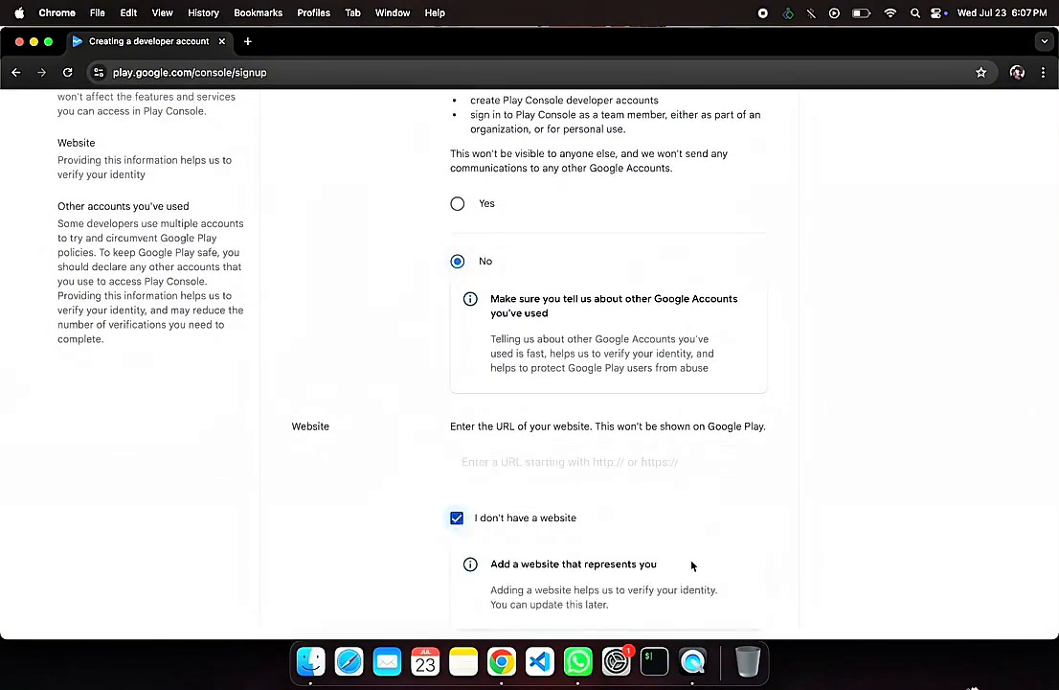
scroll(690, 568, "down", 2)
left_click(730, 573)
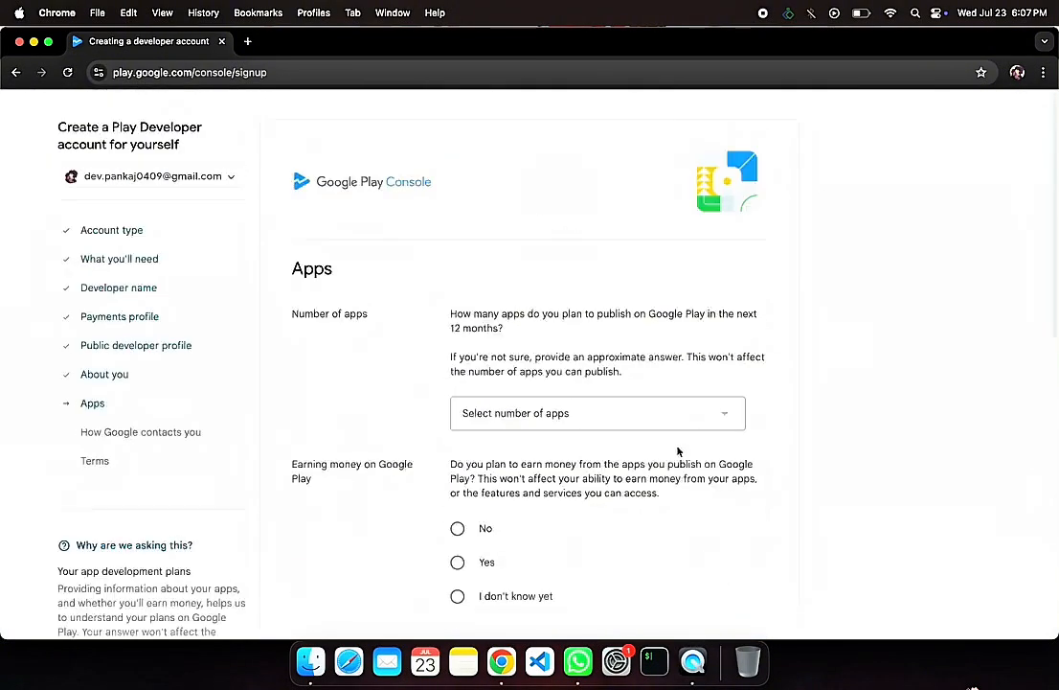
Step: Set the number of planned apps to 2 - 5 and answer "I don't know yet" about earning money on Google Play
left_click(525, 414)
left_click(526, 474)
scroll(527, 475, "down", 3)
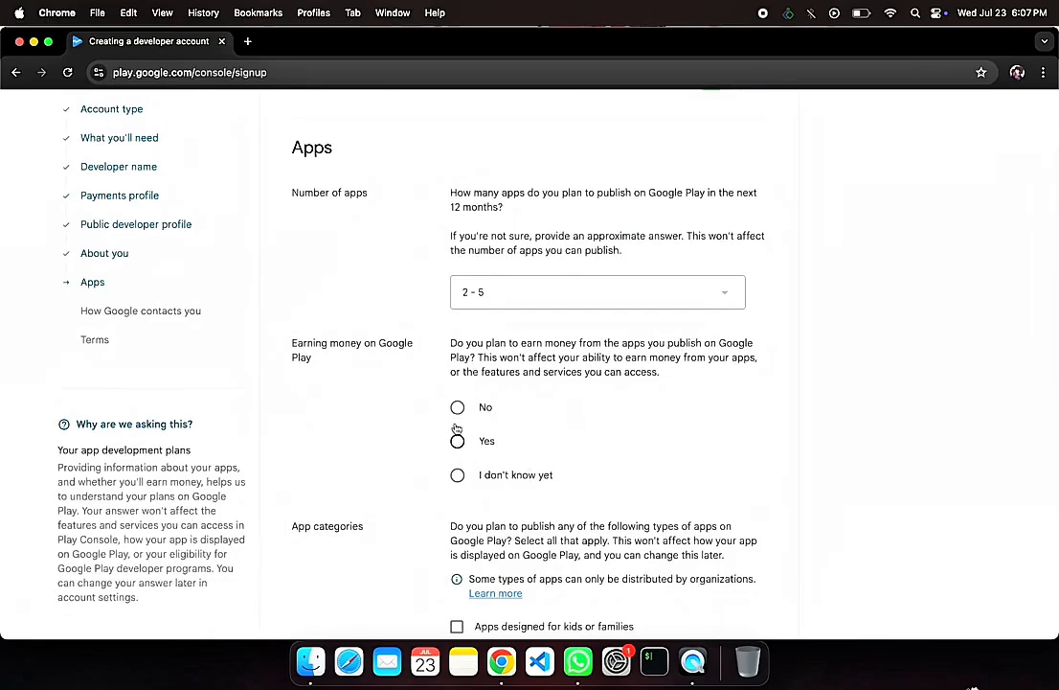
left_click(457, 475)
Step: Choose "None of the above" for the app categories and continue to the Google contact details
scroll(457, 480, "down", 10)
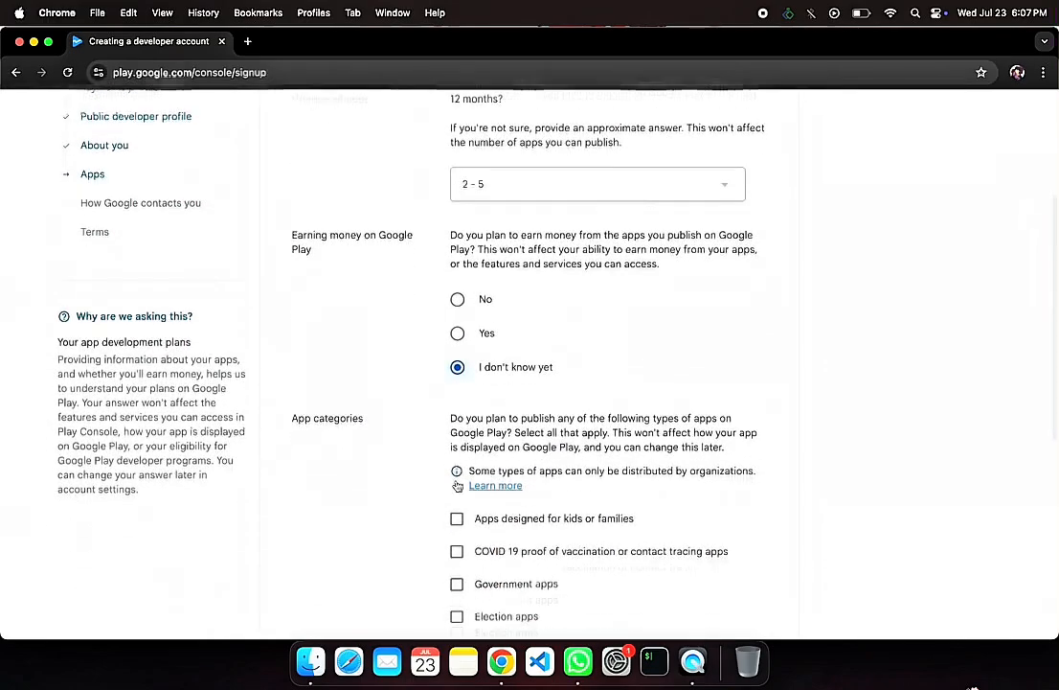
scroll(457, 482, "down", 2)
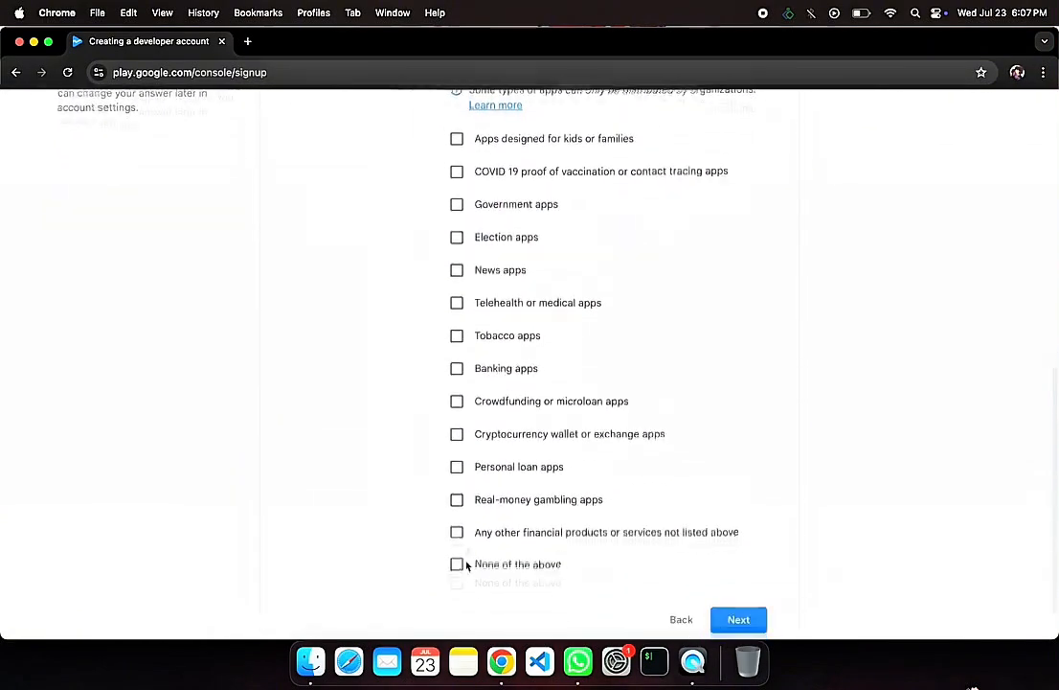
left_click(457, 510)
left_click(730, 575)
Step: Enter the contact person's first name as the contact name
left_click(514, 396)
type("O")
key("BackSpace")
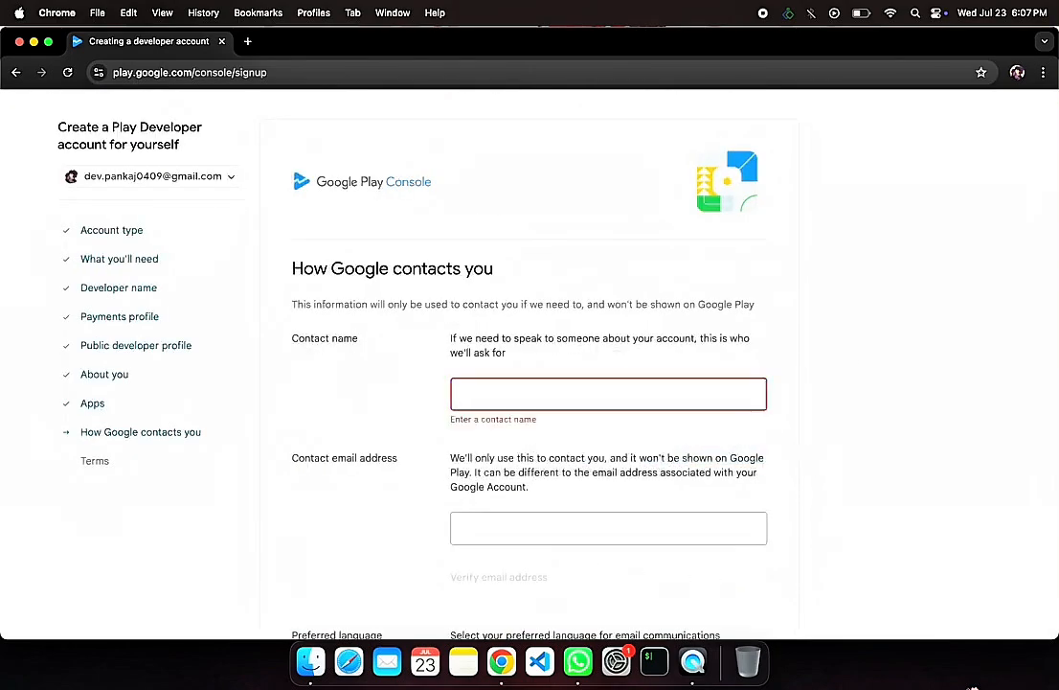
type("Pankaj")
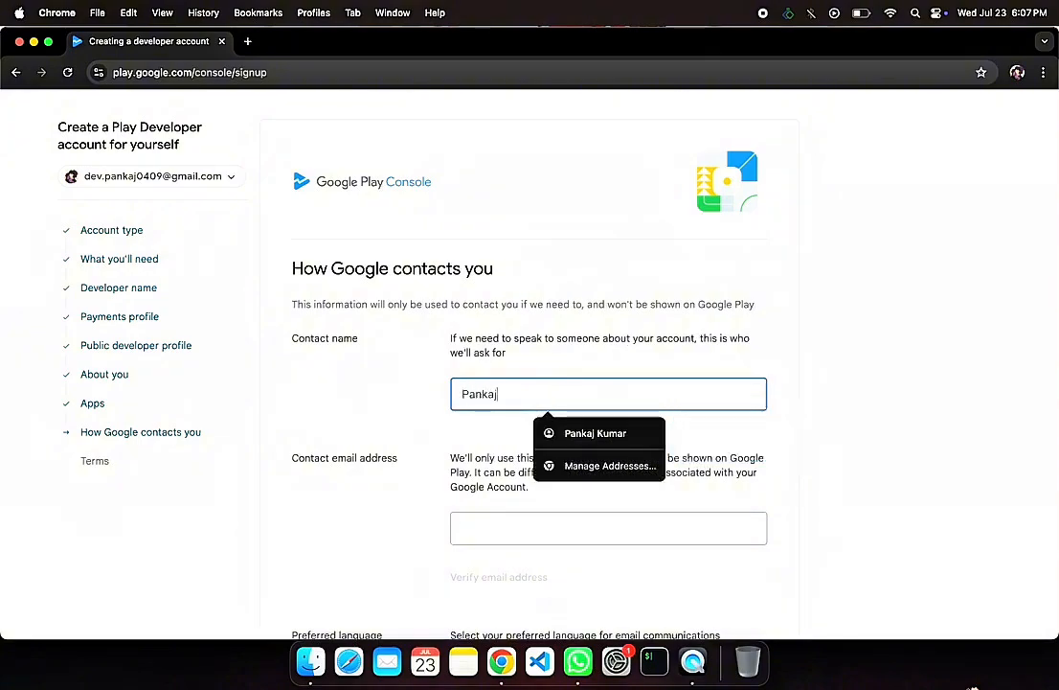
Step: Fill in the contact email address and verify it
left_click(514, 528)
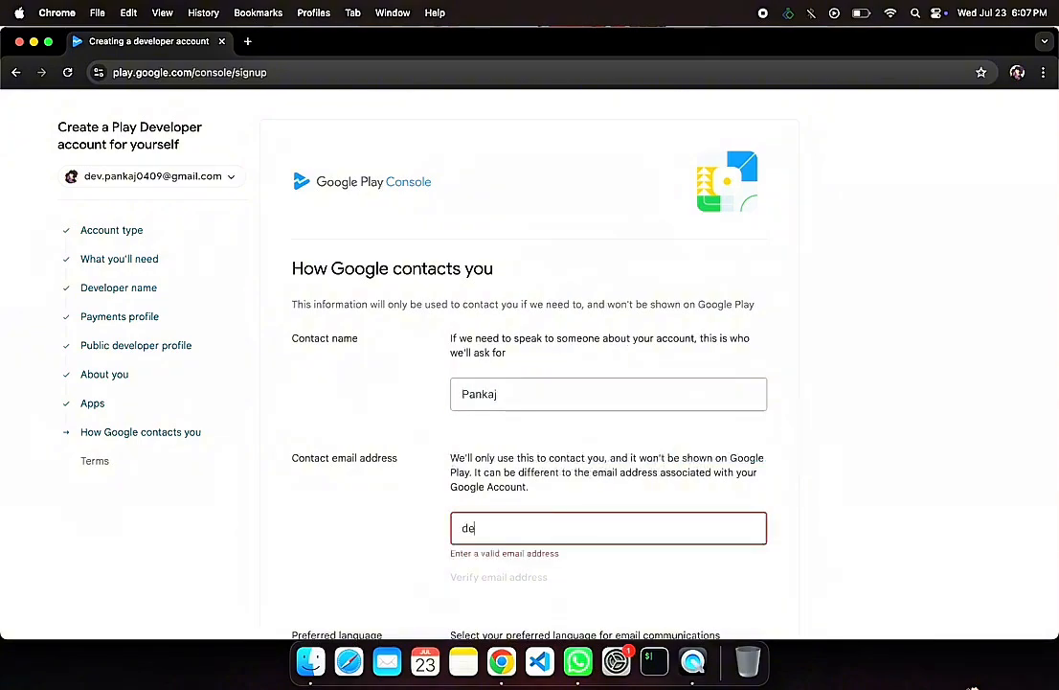
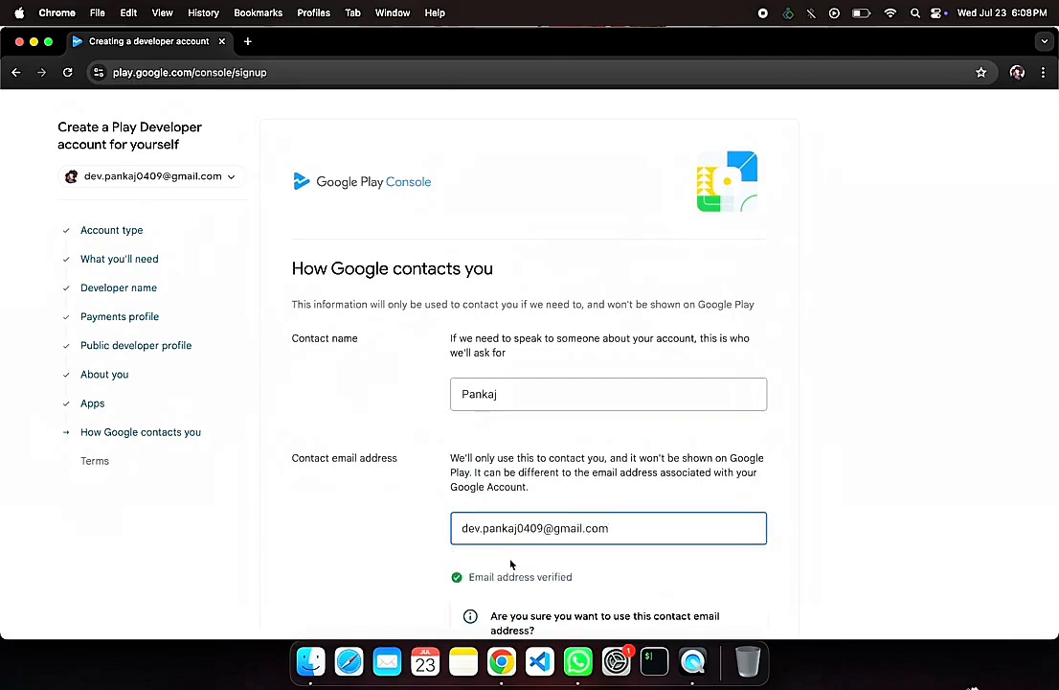
Step: Set the preferred language for email communications to English (United Kingdom) and continue to the terms
scroll(430, 479, "down", 5)
left_click(429, 481)
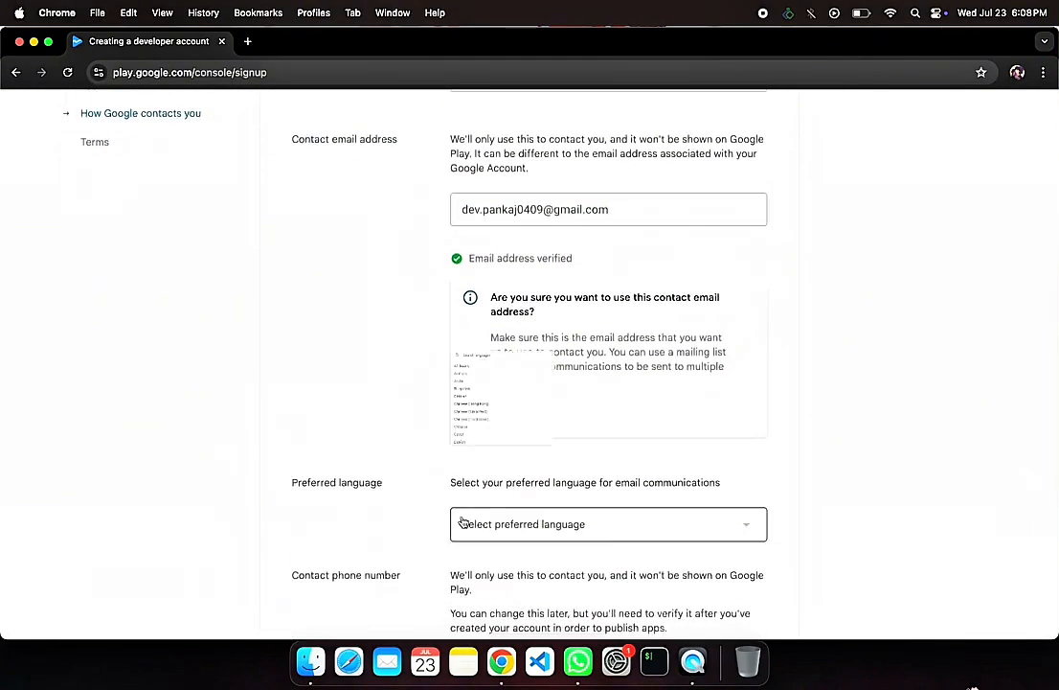
left_click(464, 524)
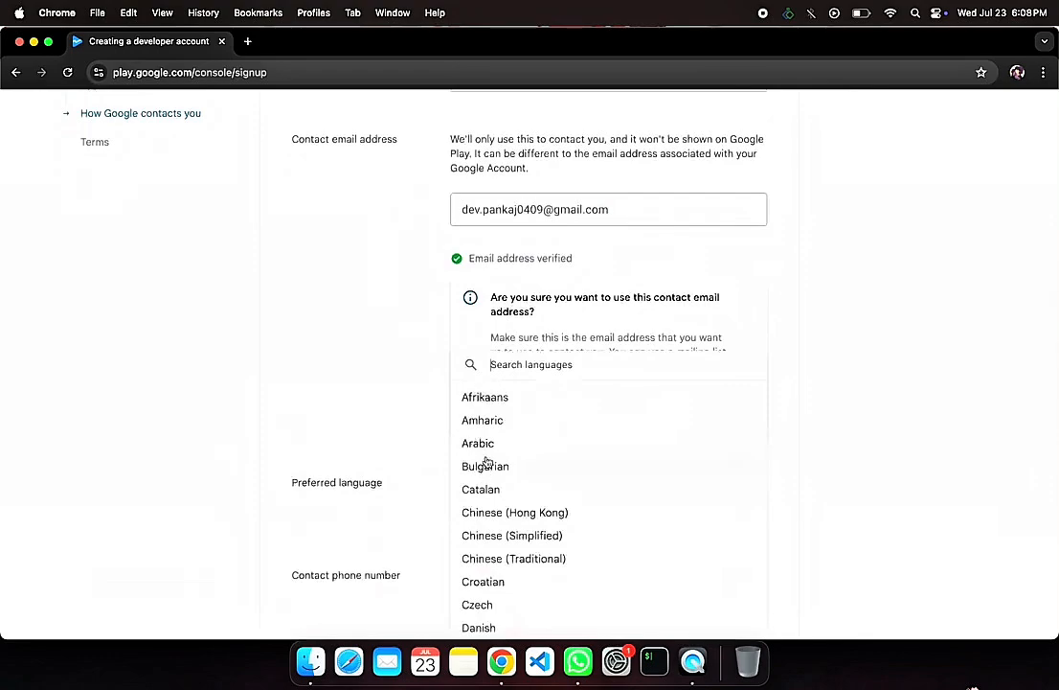
type("E")
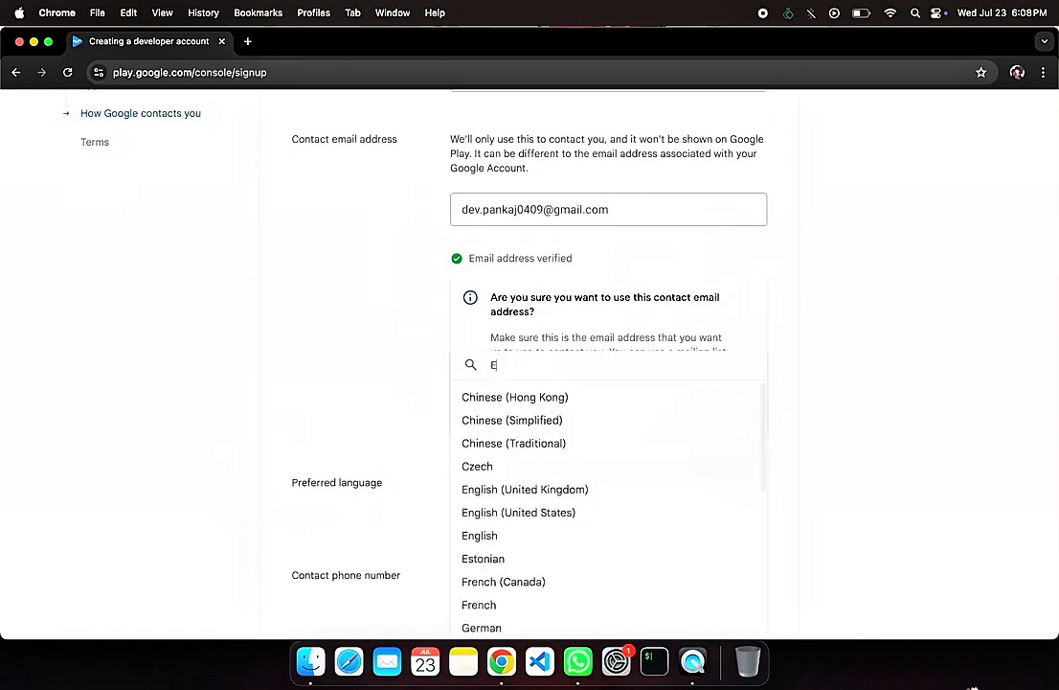
type("n")
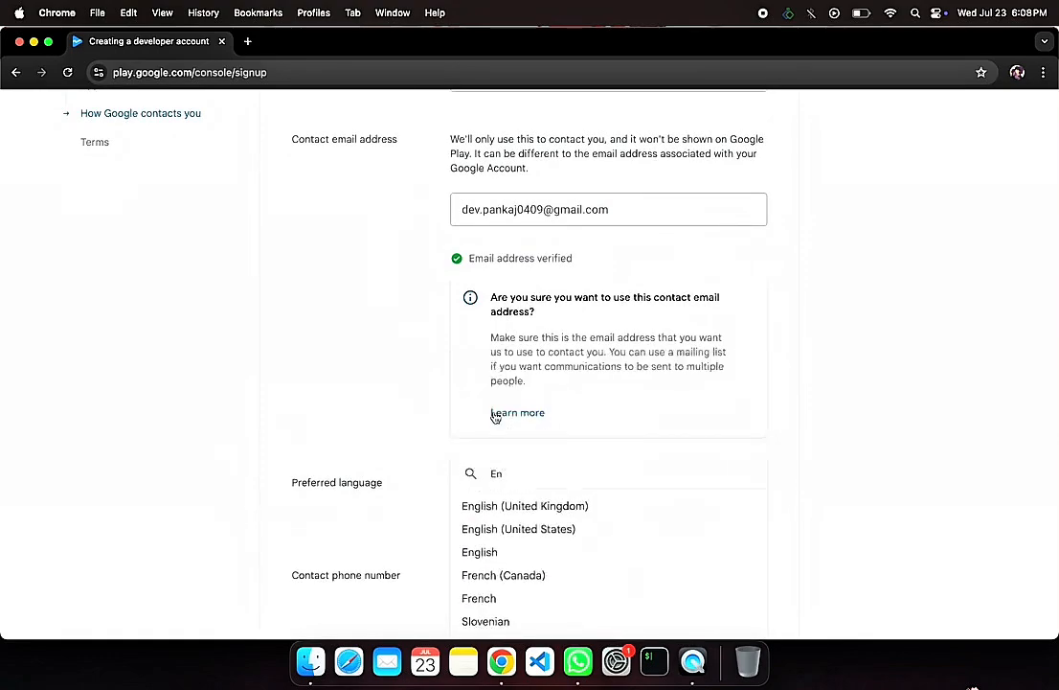
left_click(514, 506)
scroll(481, 512, "down", 1)
scroll(482, 515, "down", 3)
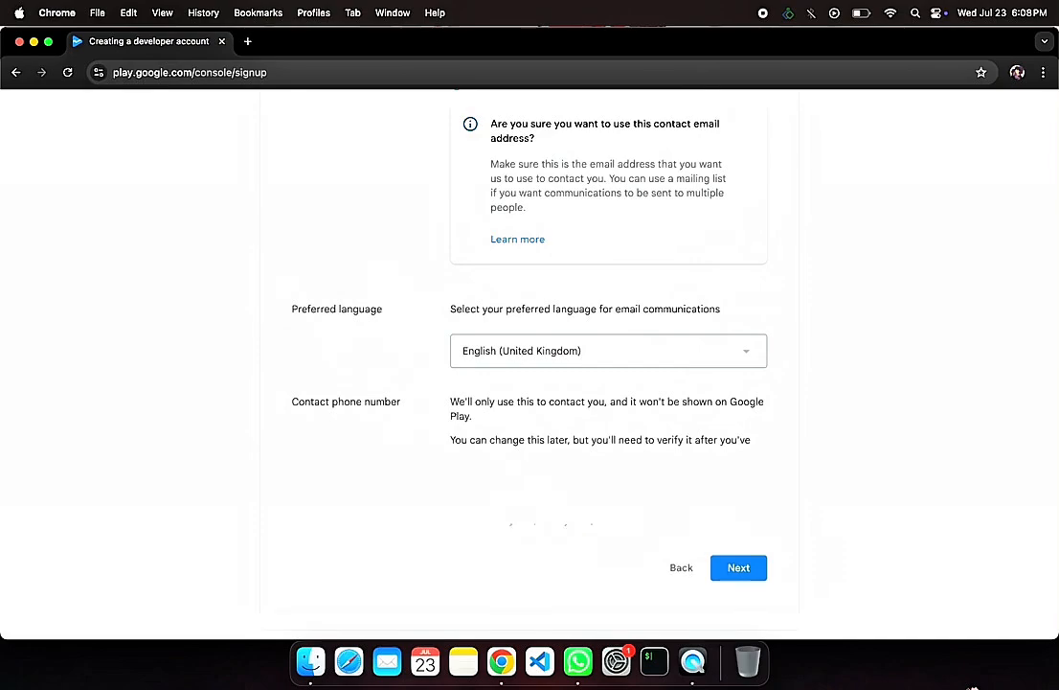
left_click(741, 570)
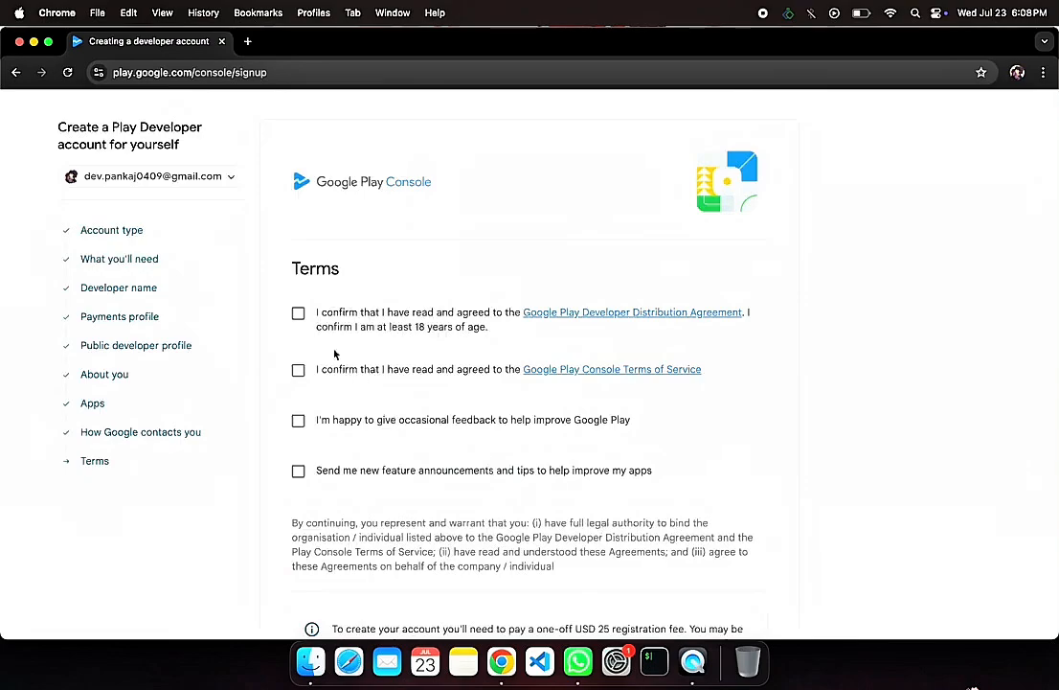
Step: Accept both agreements, opt in to feedback and feature announcements, and proceed to create the account and pay
left_click(298, 313)
left_click(298, 370)
scroll(428, 490, "down", 3)
left_click(348, 271)
left_click(300, 320)
left_click(686, 568)
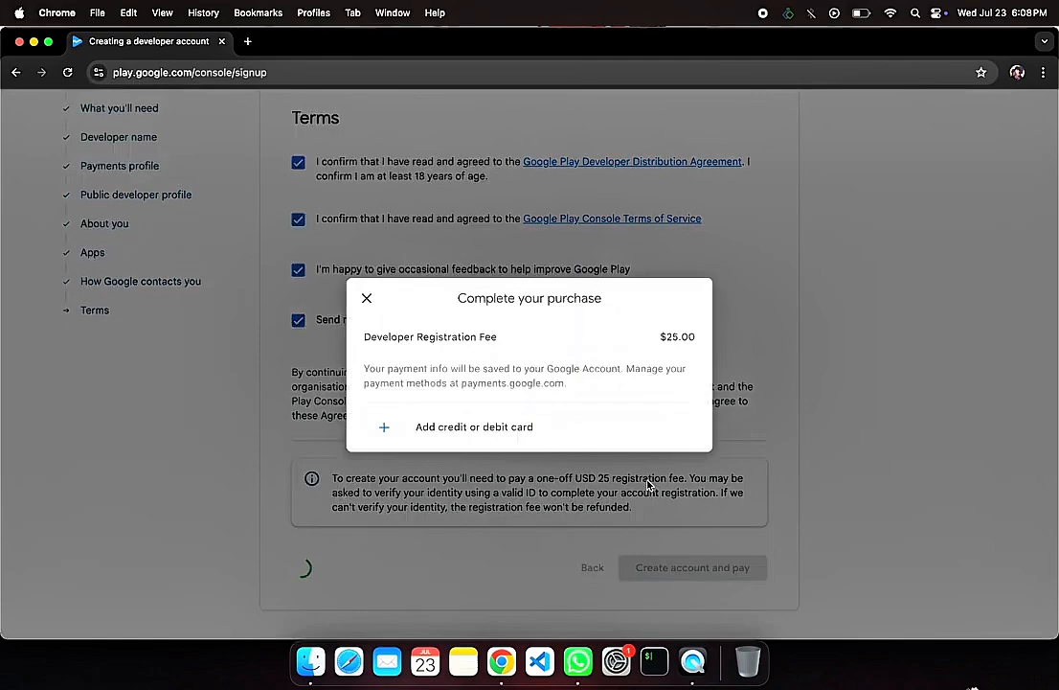
Step: Add a credit or debit card as the payment method, filling in the card number, expiry date, CVV and cardholder name
left_click(487, 433)
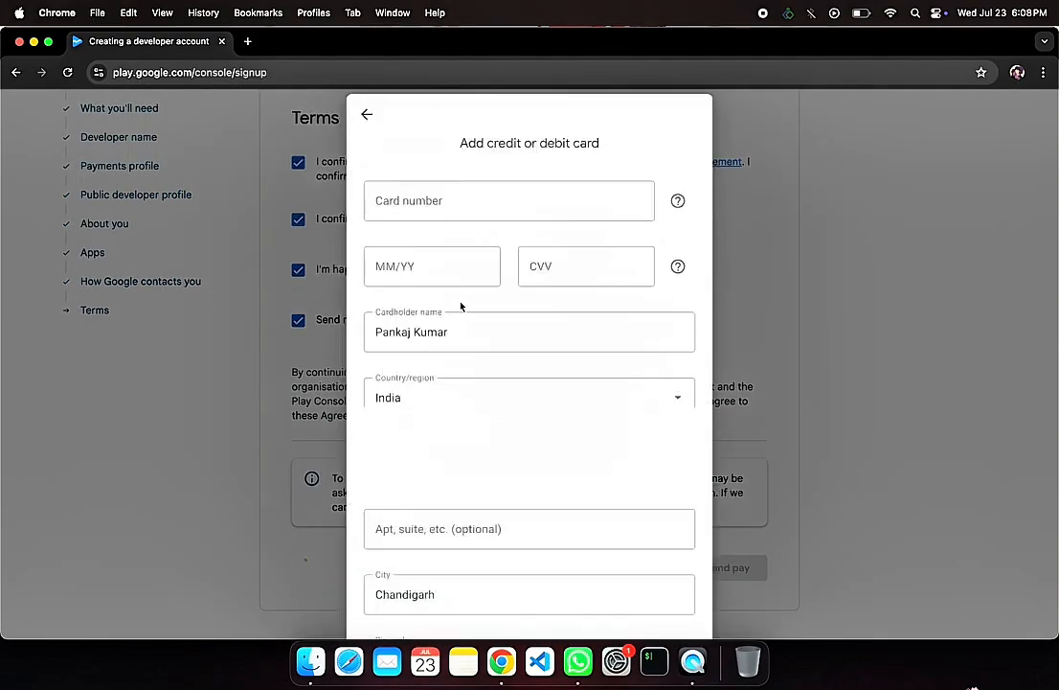
left_click(474, 209)
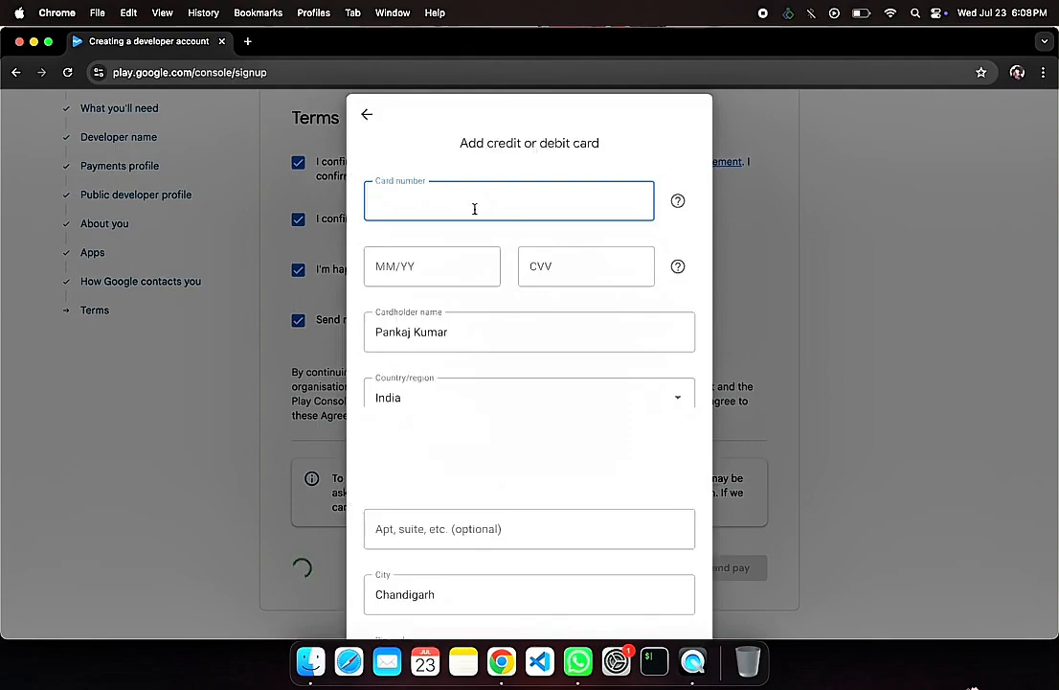
left_click(456, 341)
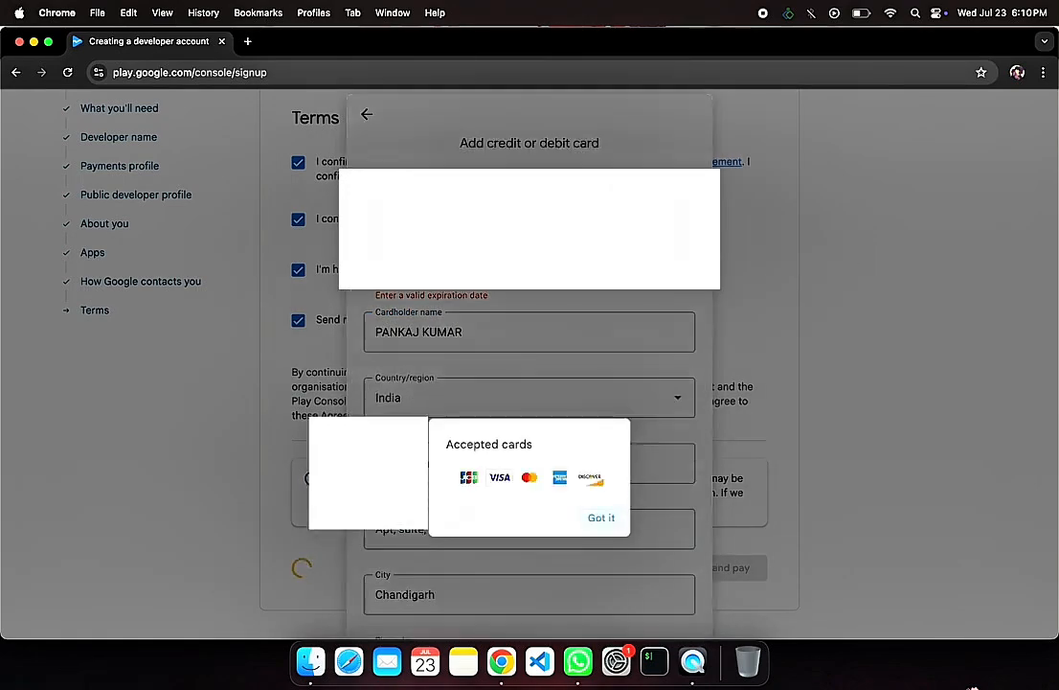
Step: Dismiss the accepted cards notice, save the card, and try to pay the $25.00 developer registration fee with it
left_click(603, 519)
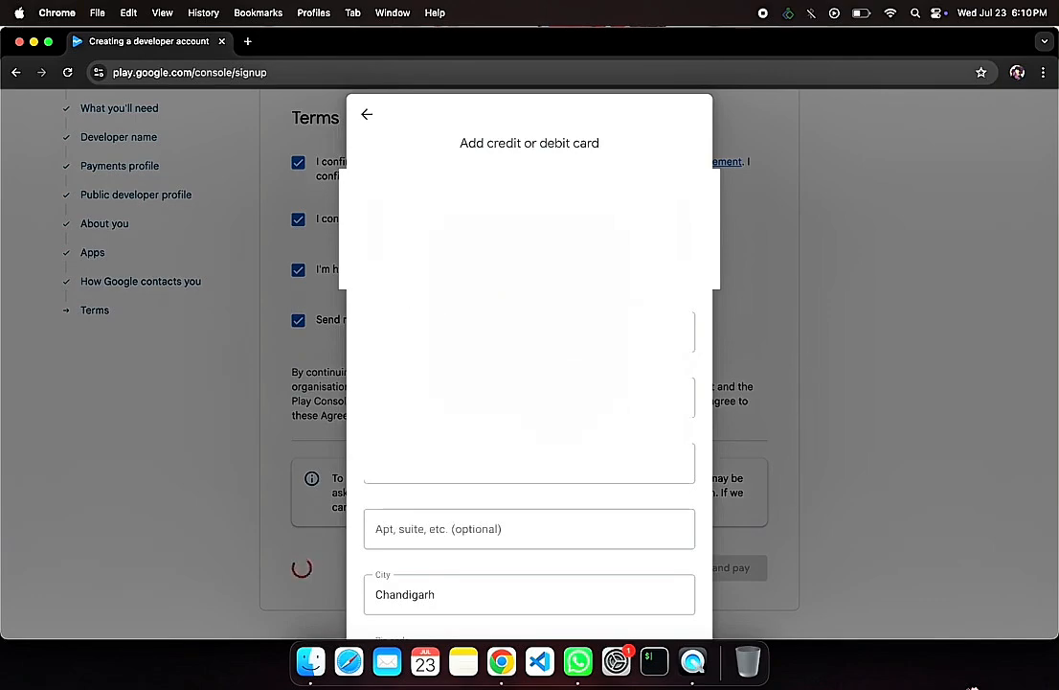
scroll(529, 383, "down", 3)
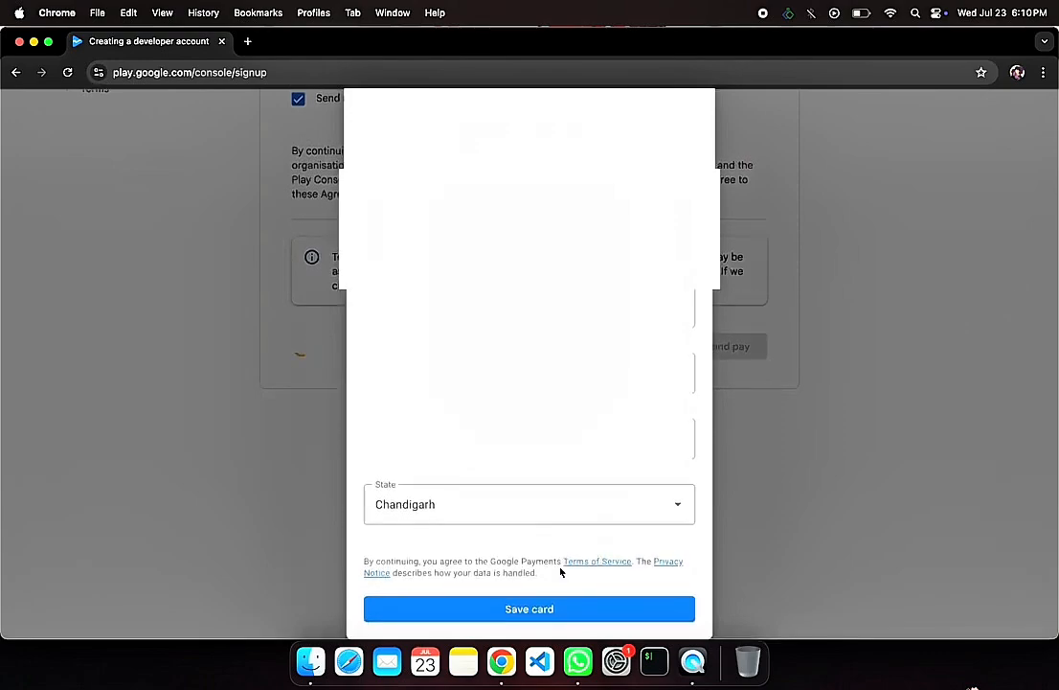
left_click(562, 609)
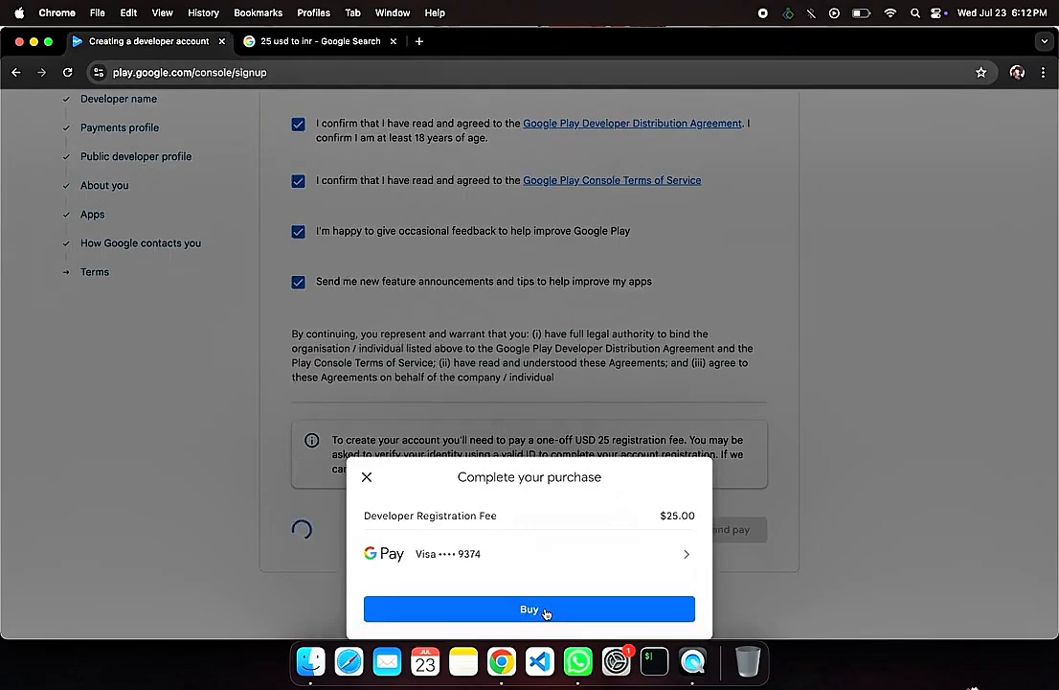
left_click(545, 610)
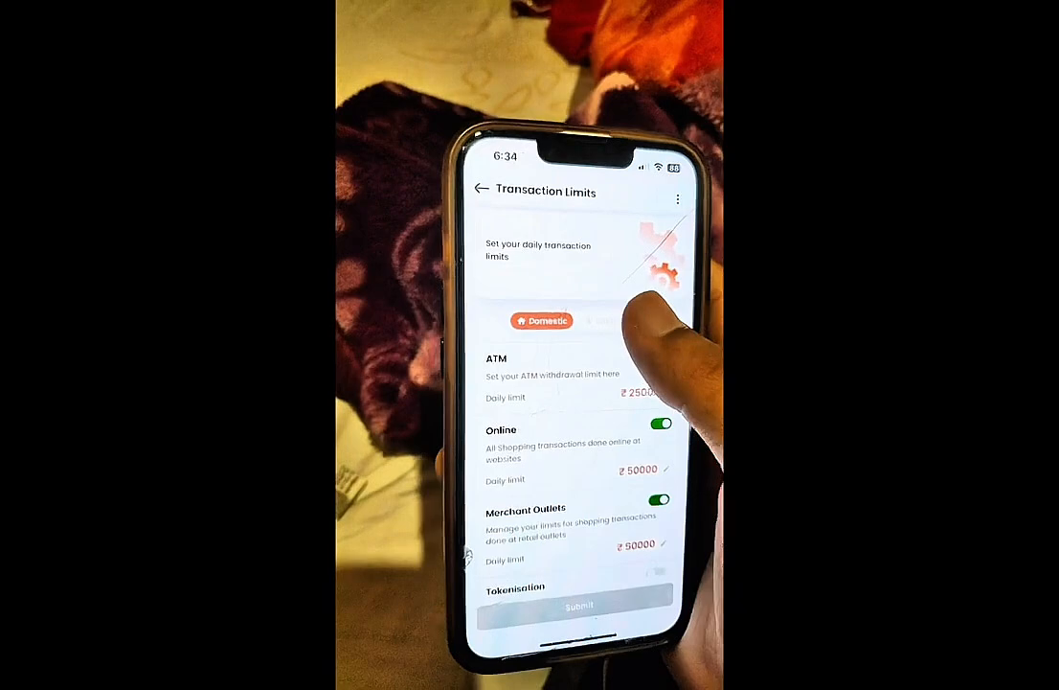
left_click(604, 321)
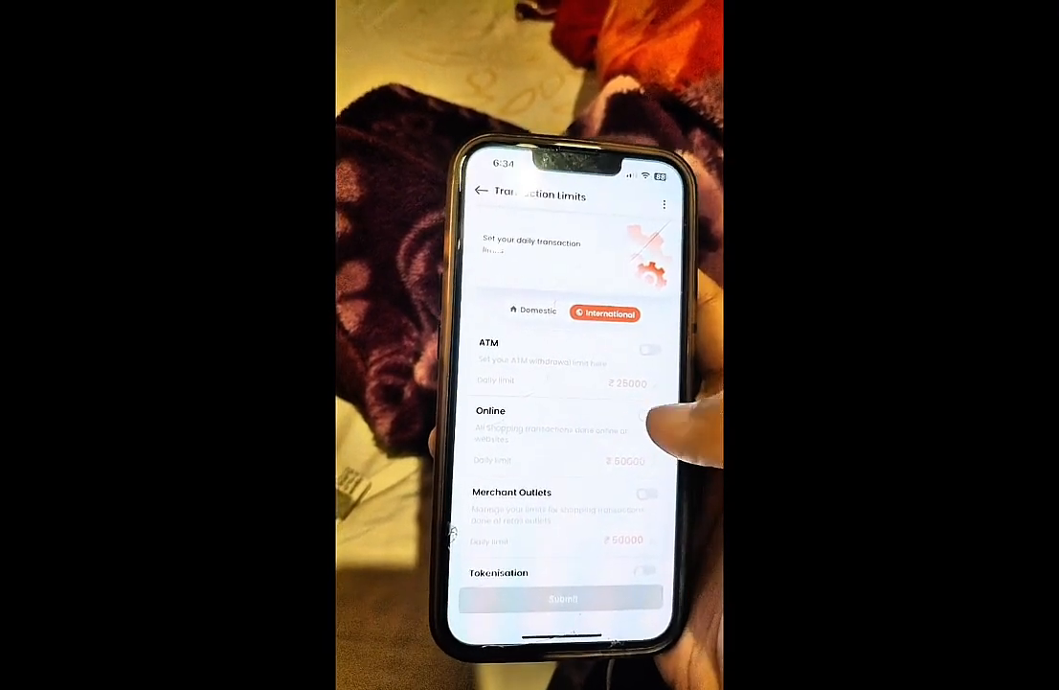
left_click(648, 414)
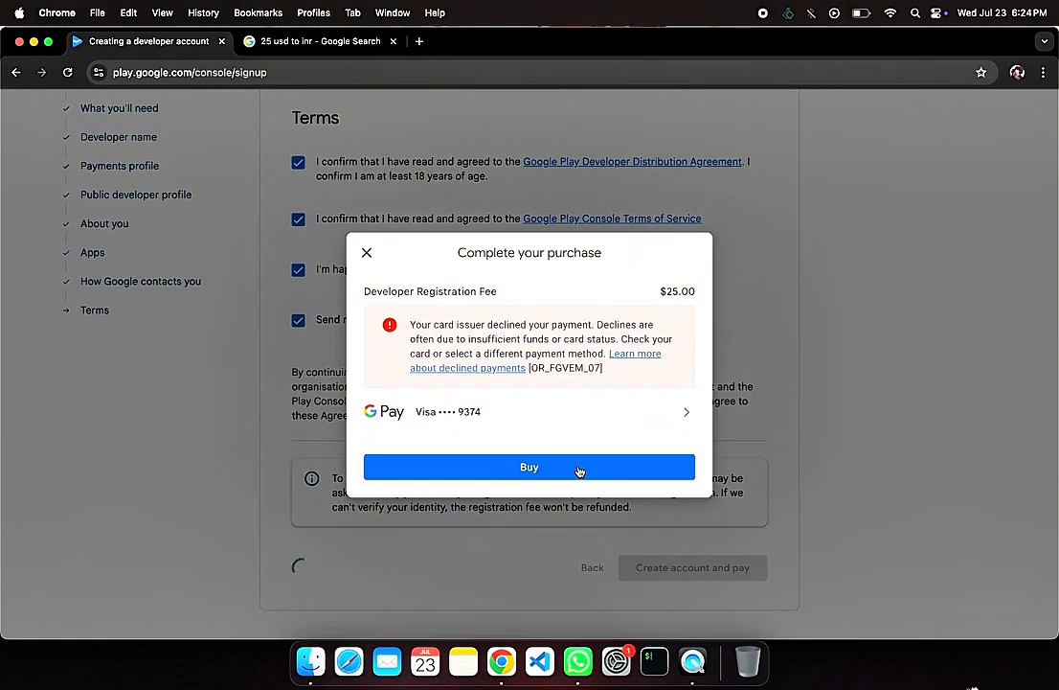
Step: Pay the $25.00 developer registration fee again, then open the Play Console and decline the improvement survey
left_click(579, 470)
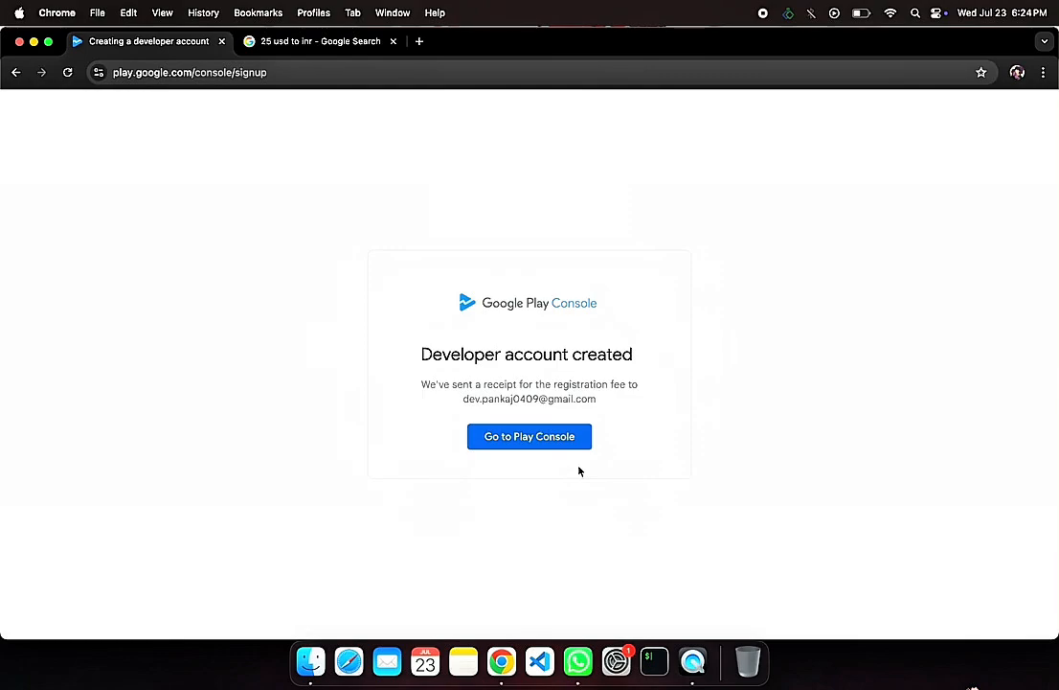
left_click(568, 449)
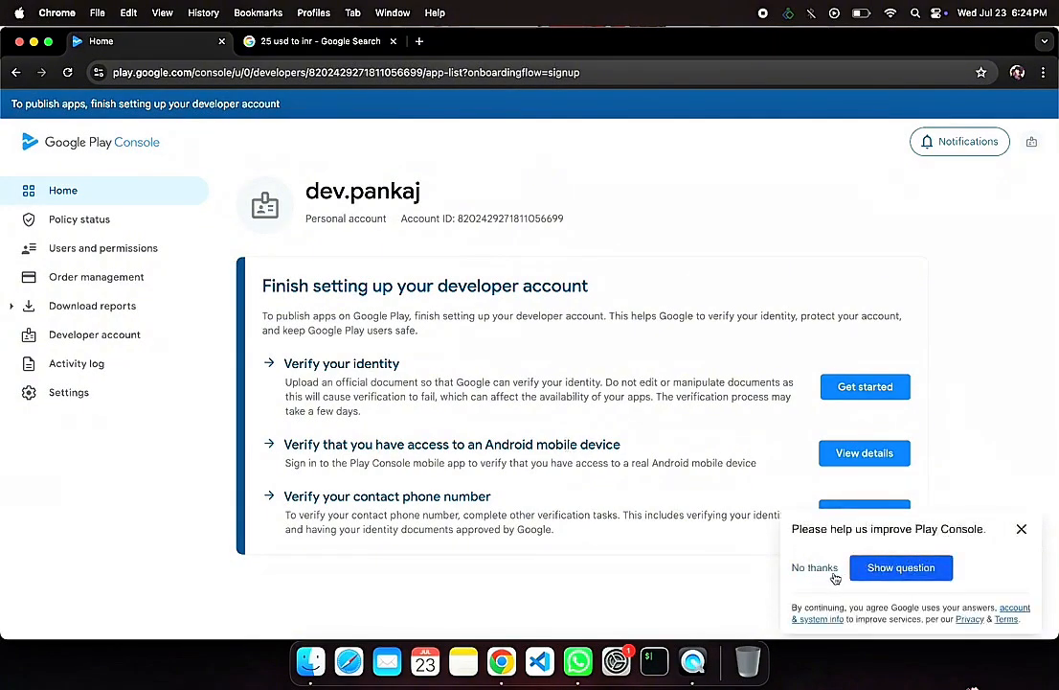
left_click(835, 569)
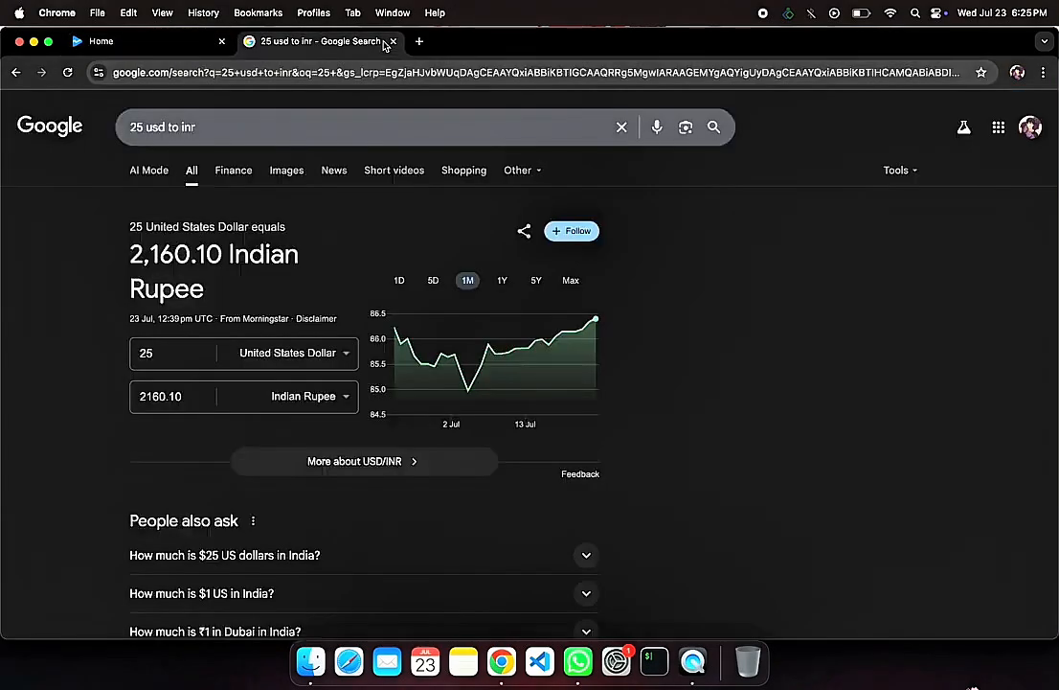
Step: Check the 25 USD to INR conversion in the open Google Search results
left_click(331, 43)
Step: Open the Google payment confirmation email in Gmail in a new tab, and examine the registration fee order's transaction details
left_click(418, 41)
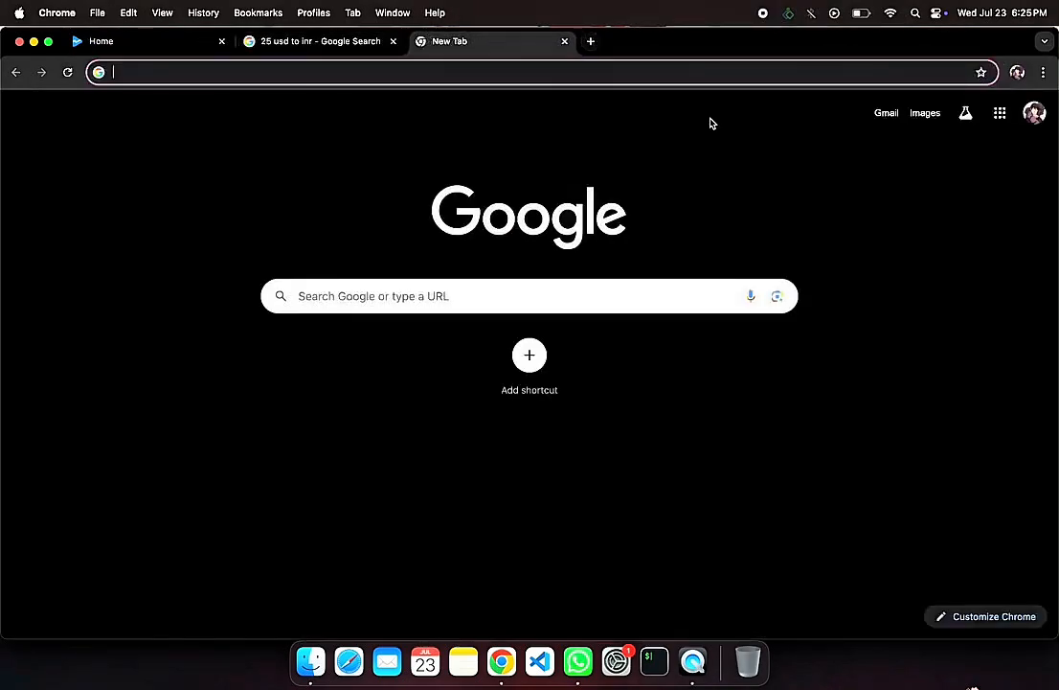
left_click(886, 113)
left_click(402, 224)
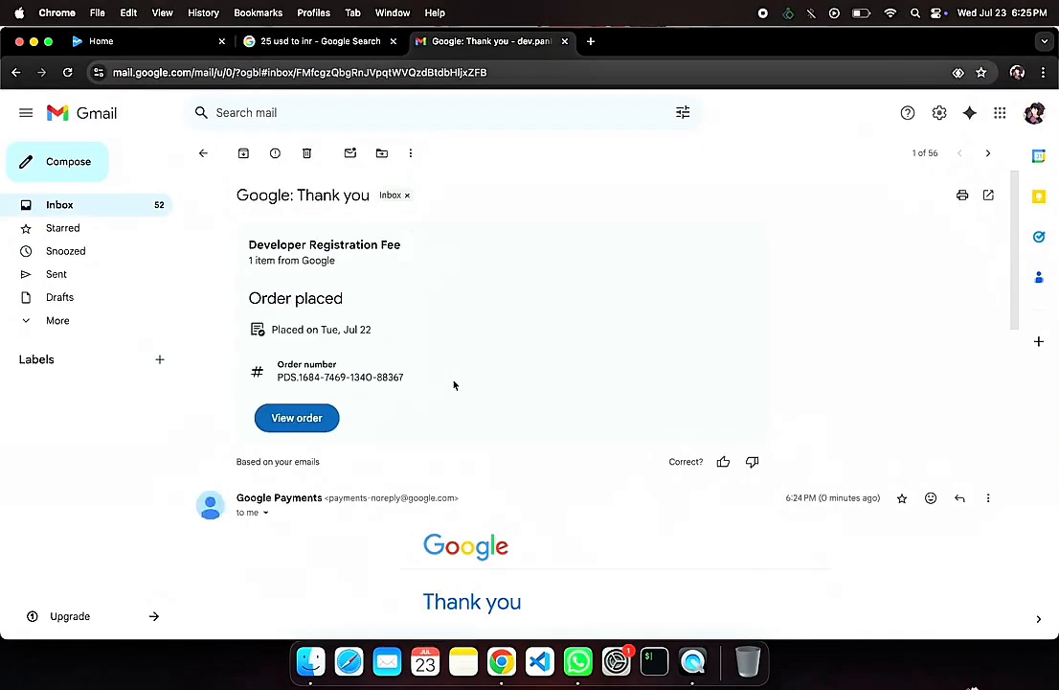
scroll(454, 385, "down", 1)
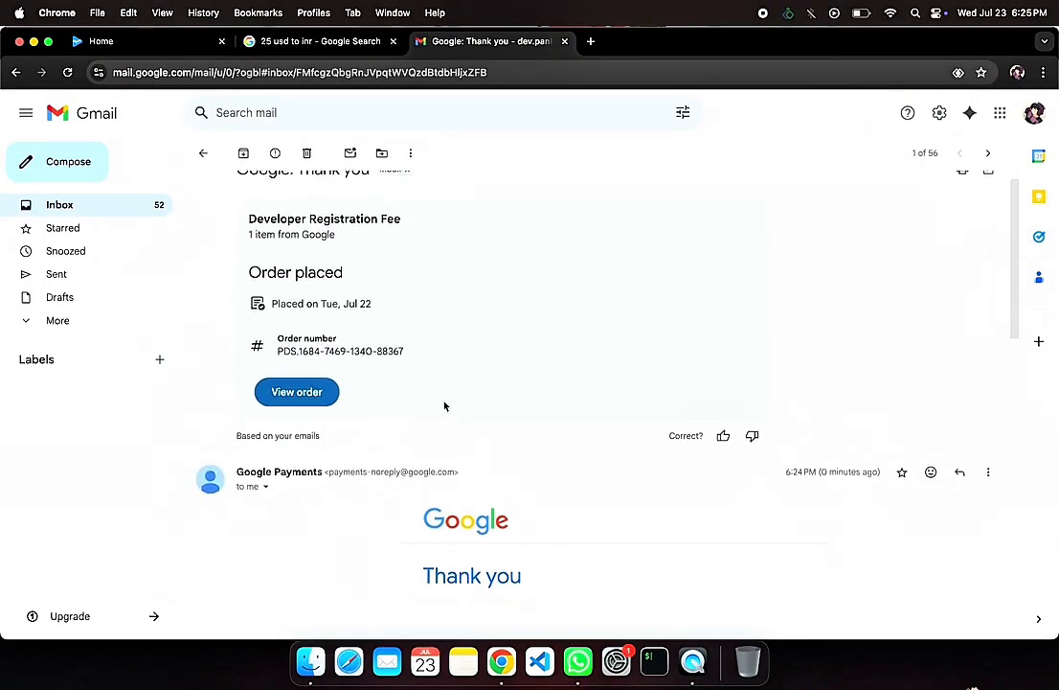
scroll(444, 406, "down", 1)
left_click(287, 376)
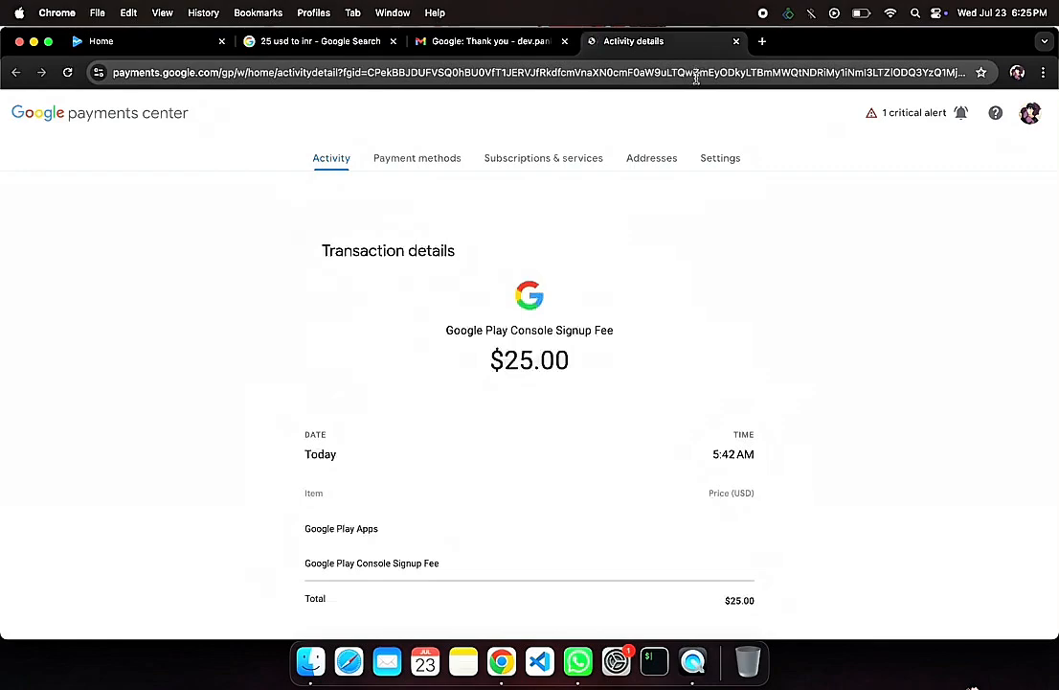
scroll(686, 256, "down", 5)
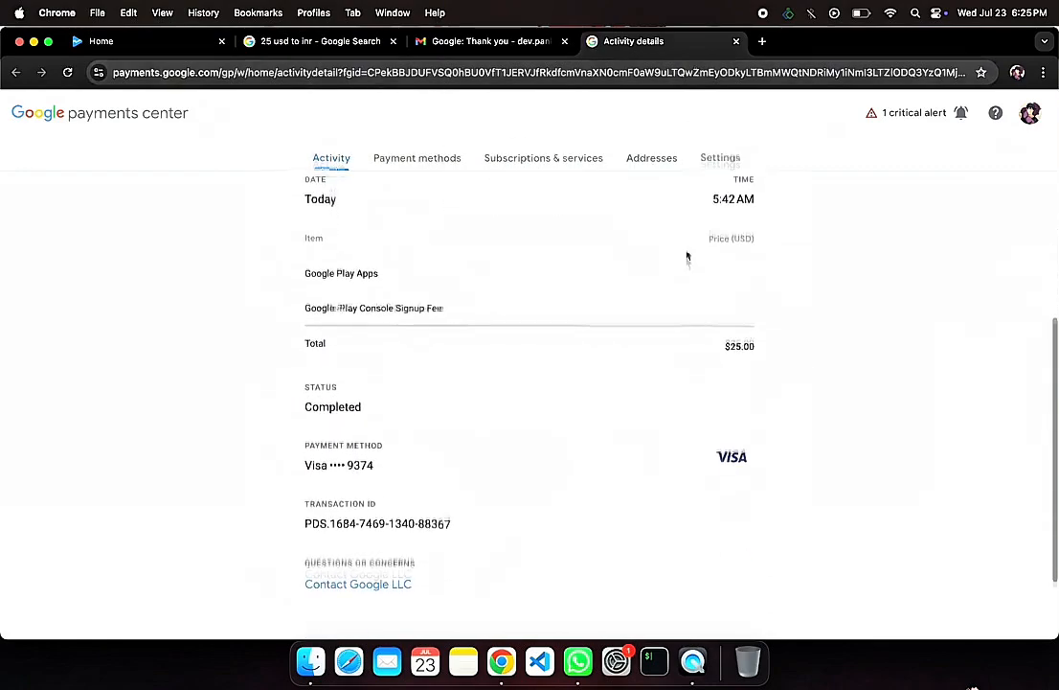
scroll(686, 256, "down", 2)
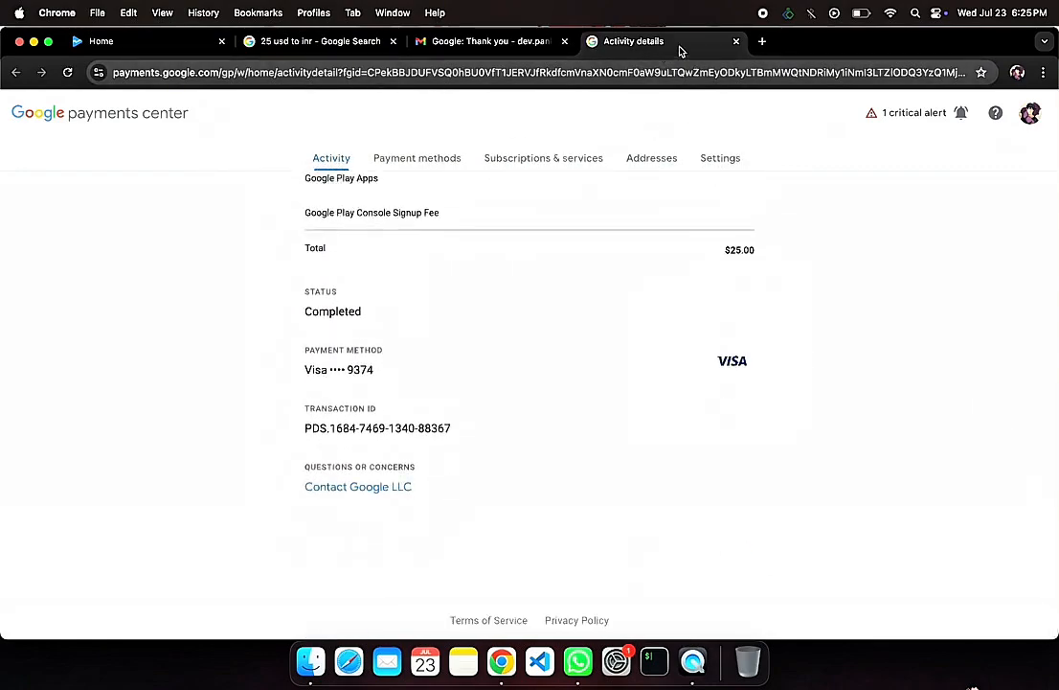
Step: Close the transaction details, Gmail and currency conversion tabs, leaving only the Play Console open
left_click(734, 42)
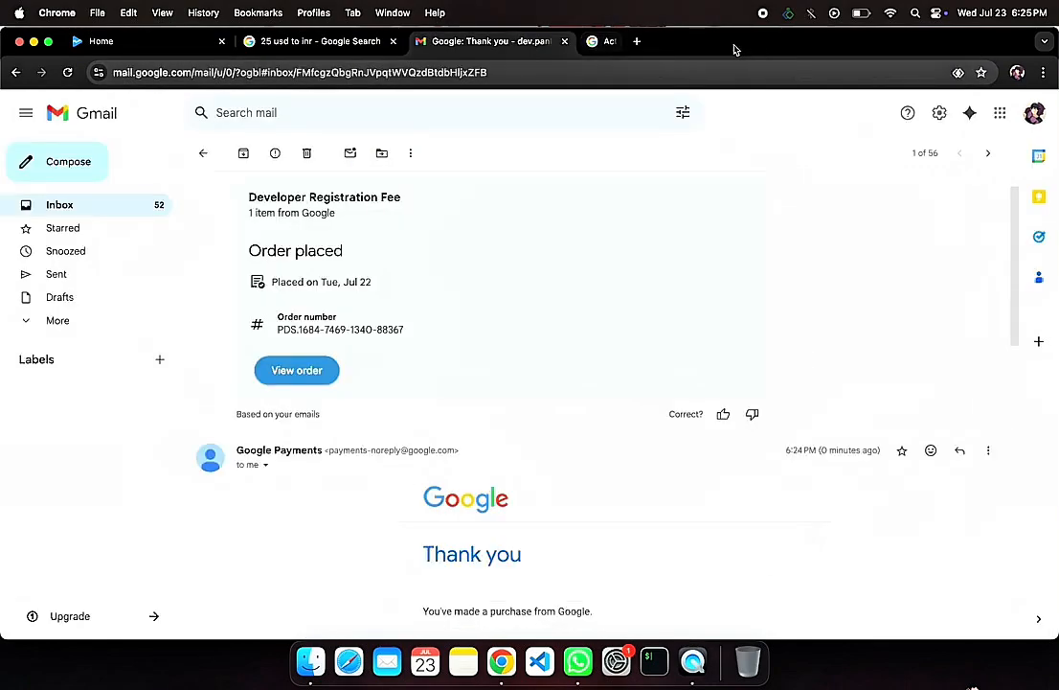
left_click(565, 42)
key("Return")
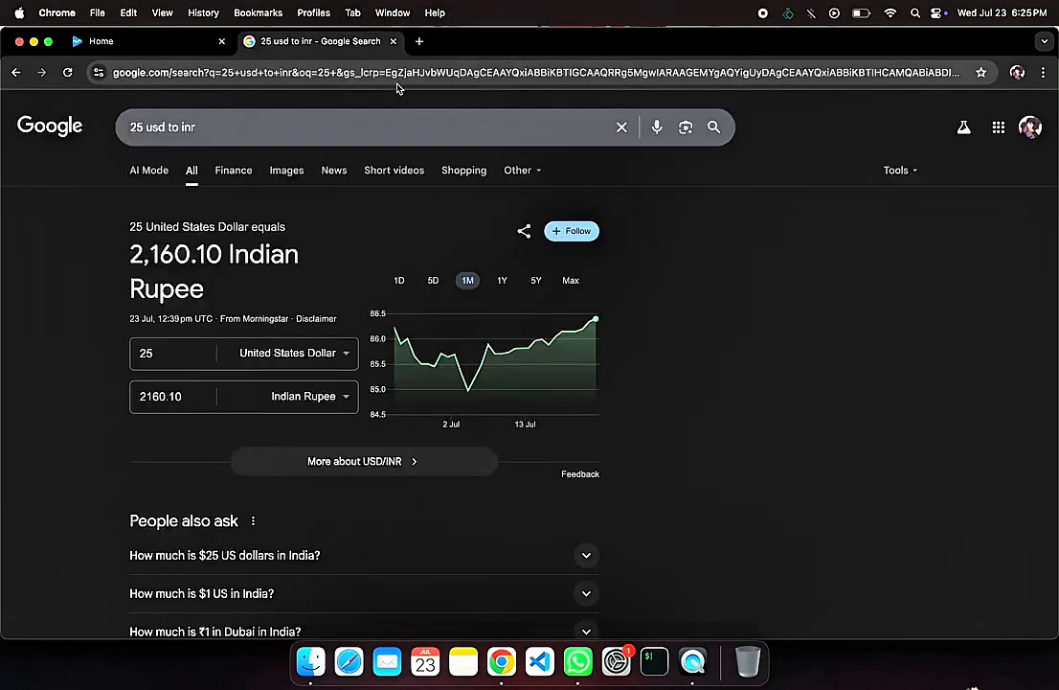
left_click(393, 41)
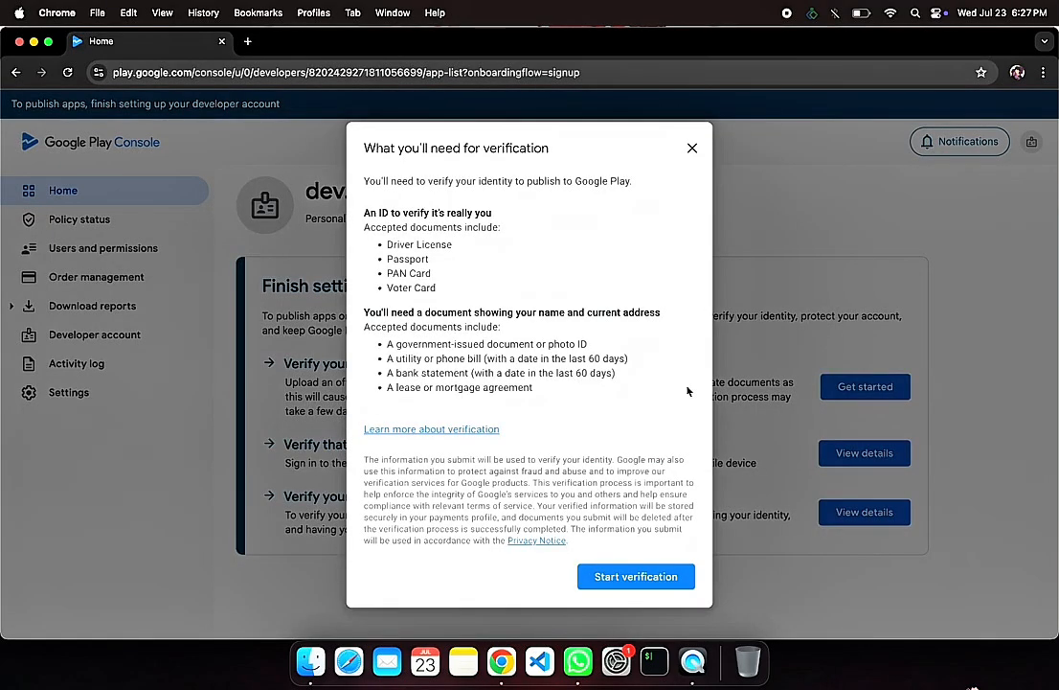
Step: Start the identity verification, filling in the legal name and choosing Driver License as the ID type
left_click(662, 583)
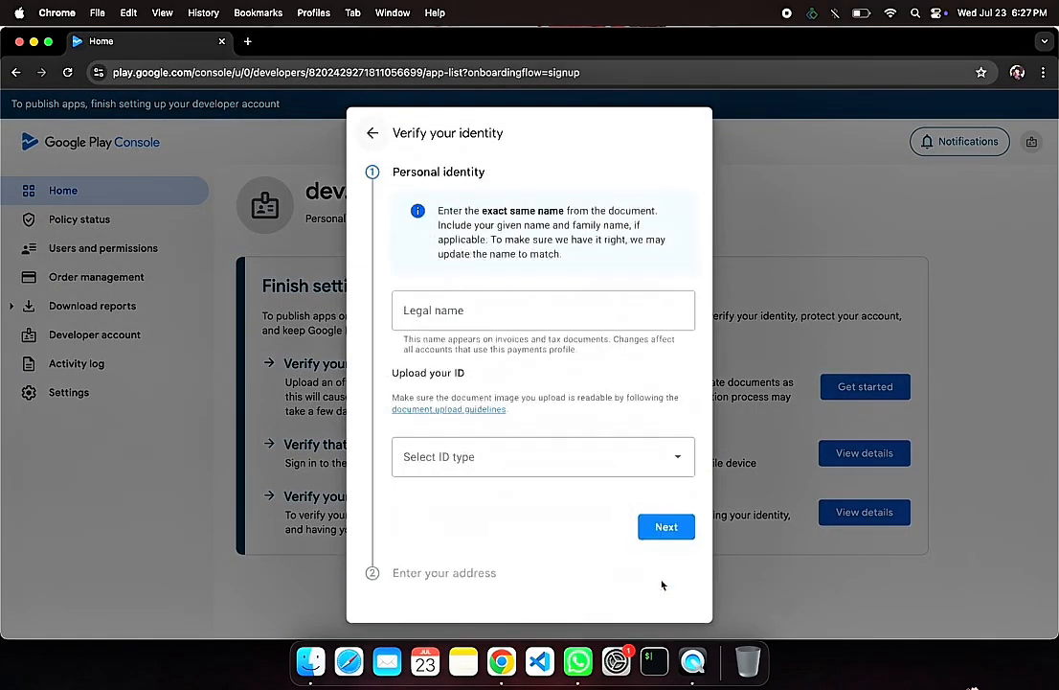
left_click(535, 321)
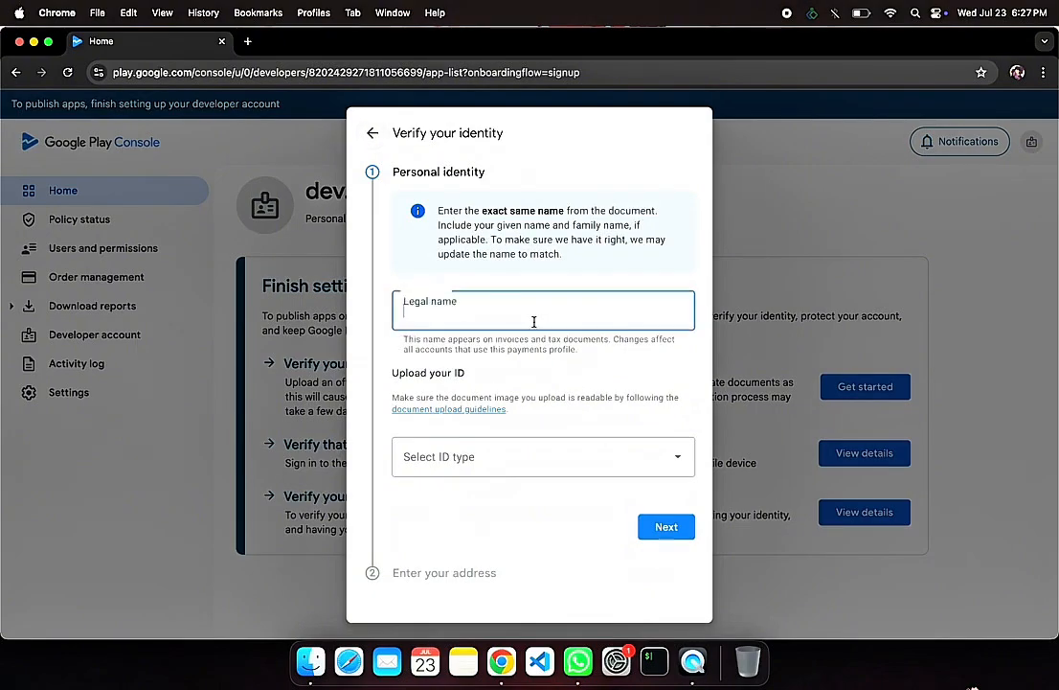
left_click(554, 445)
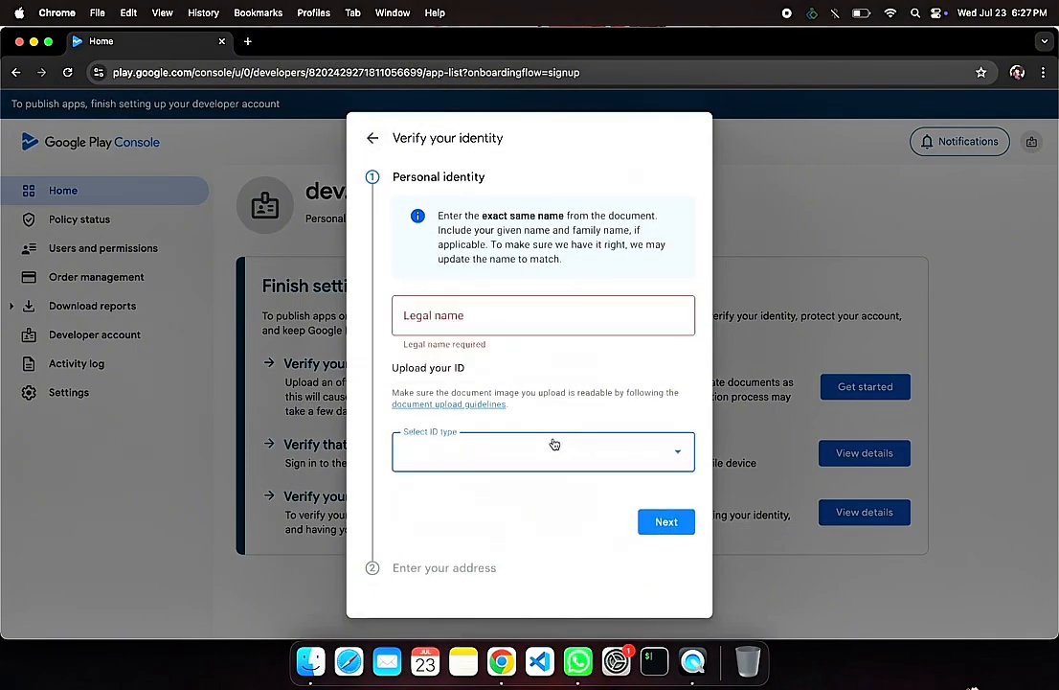
left_click(553, 455)
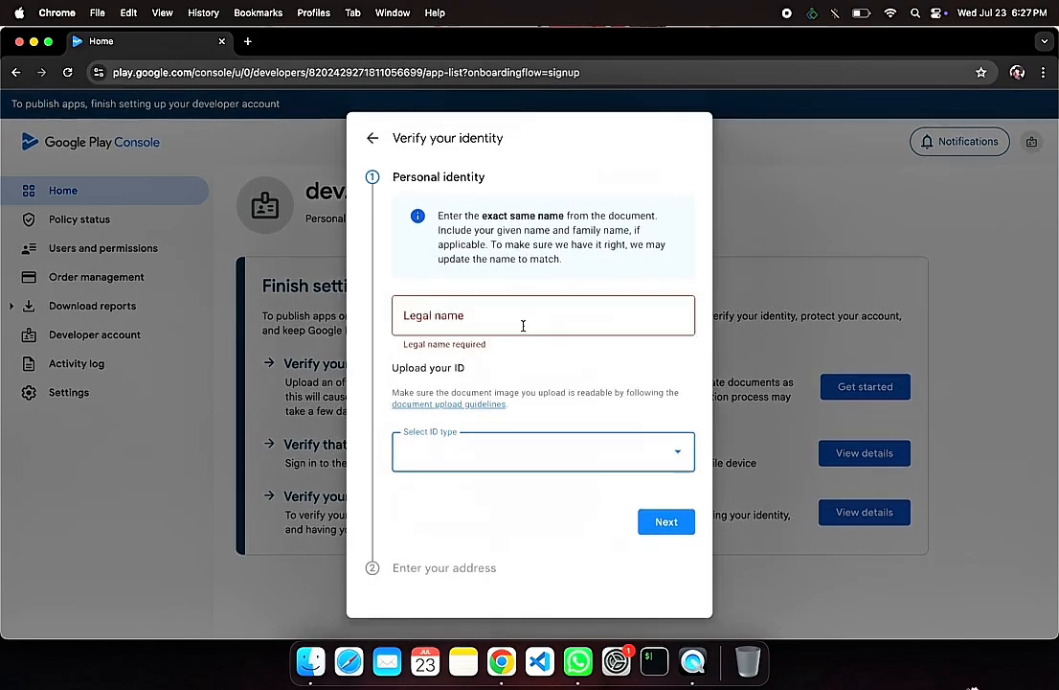
left_click(523, 327)
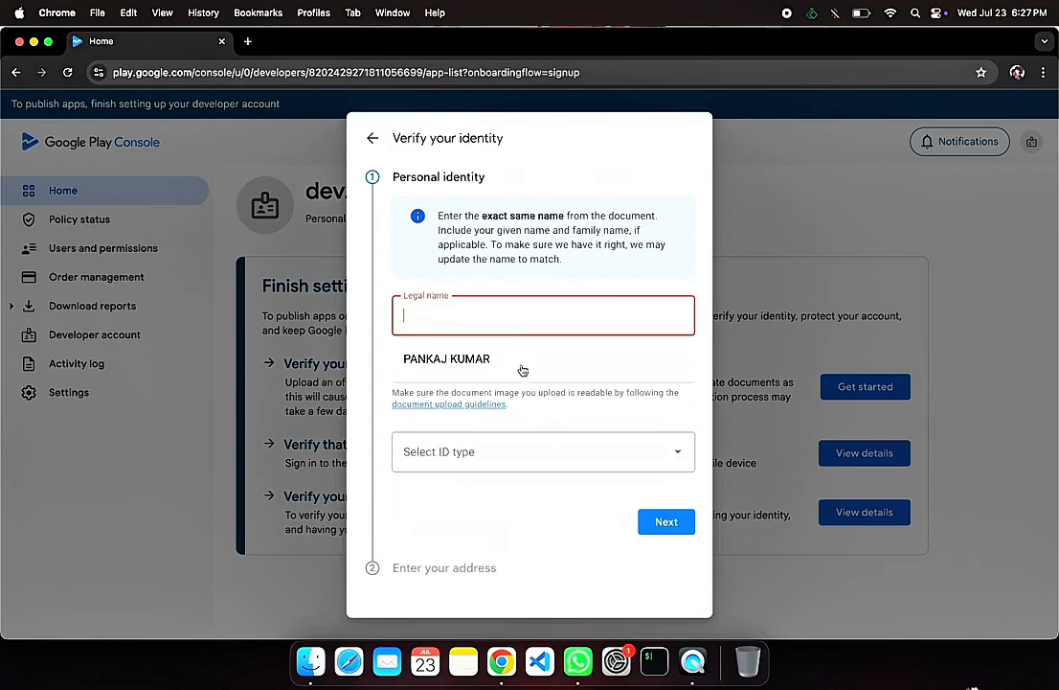
left_click(520, 364)
left_click(552, 450)
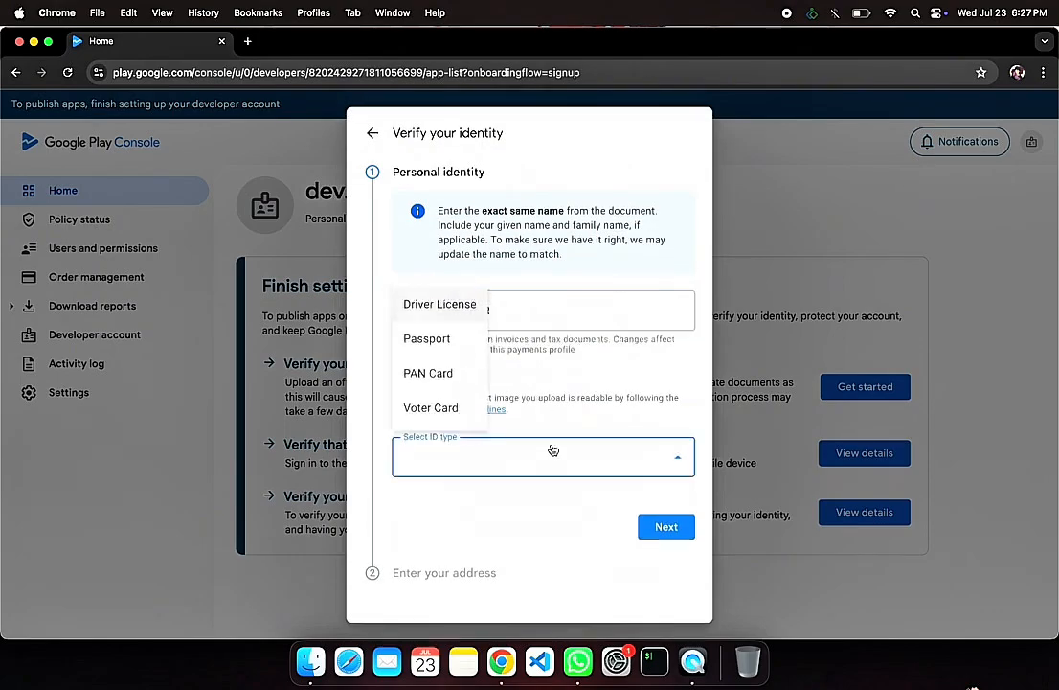
left_click(445, 318)
Step: Choose Driver License as the current address document and attach IMG_4323.jpg as its front and IMG_4324.jpg as its back
scroll(474, 388, "down", 3)
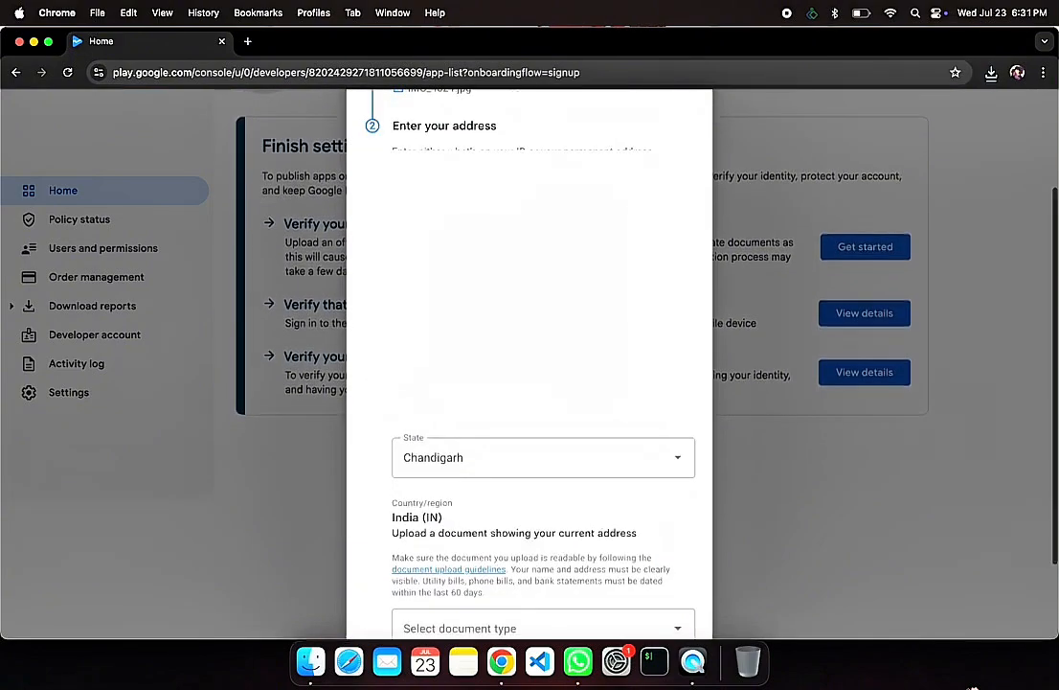
scroll(522, 470, "down", 3)
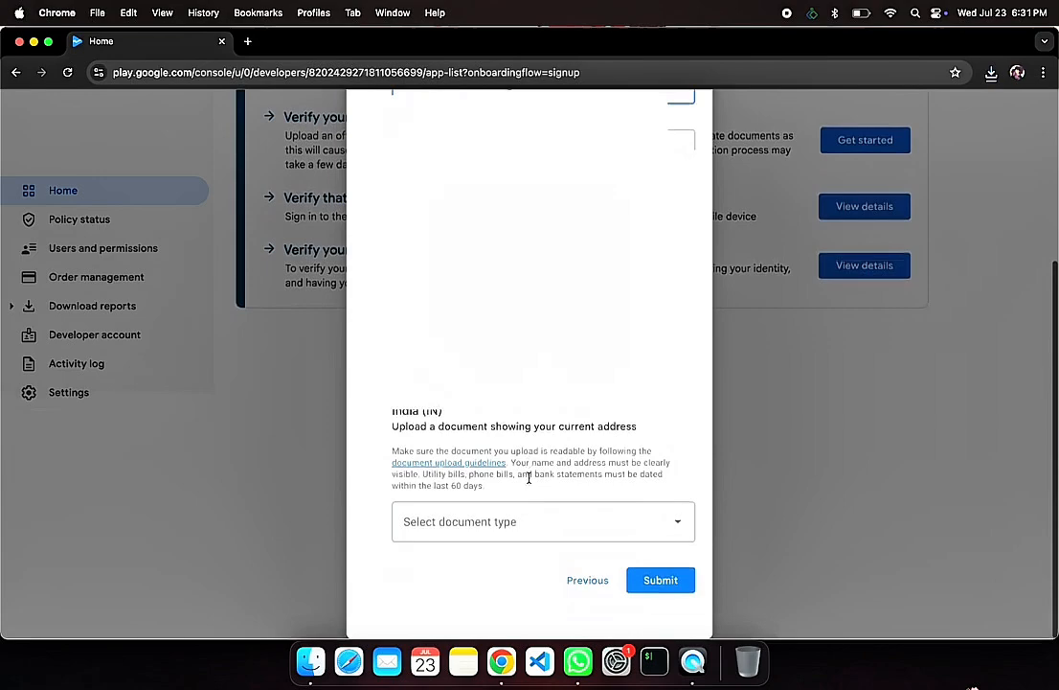
left_click(561, 529)
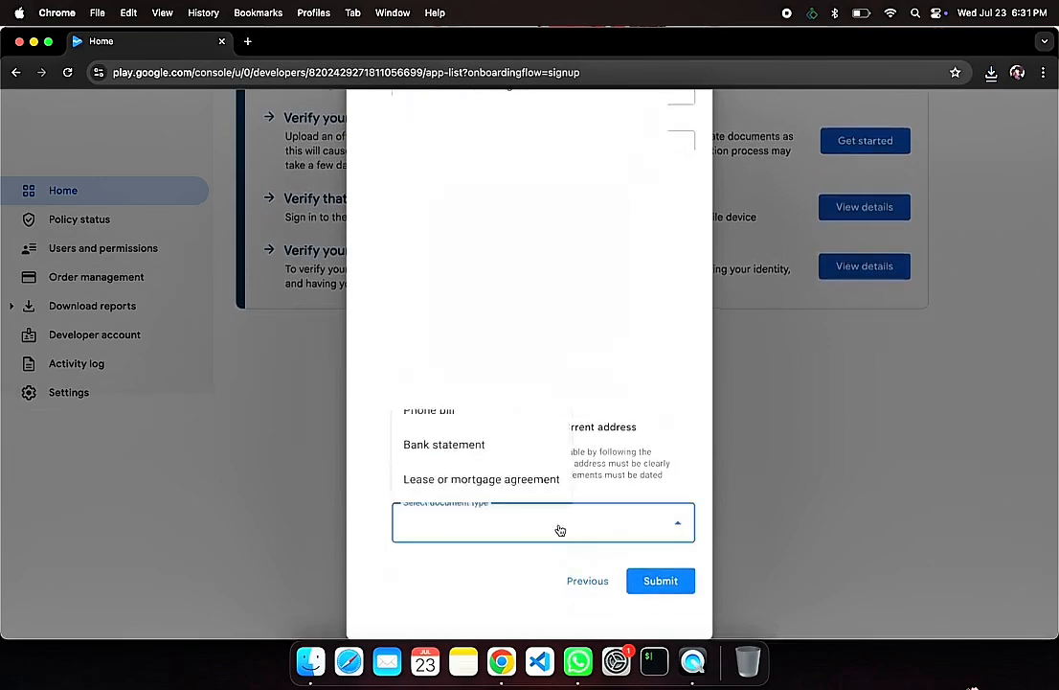
left_click(479, 584)
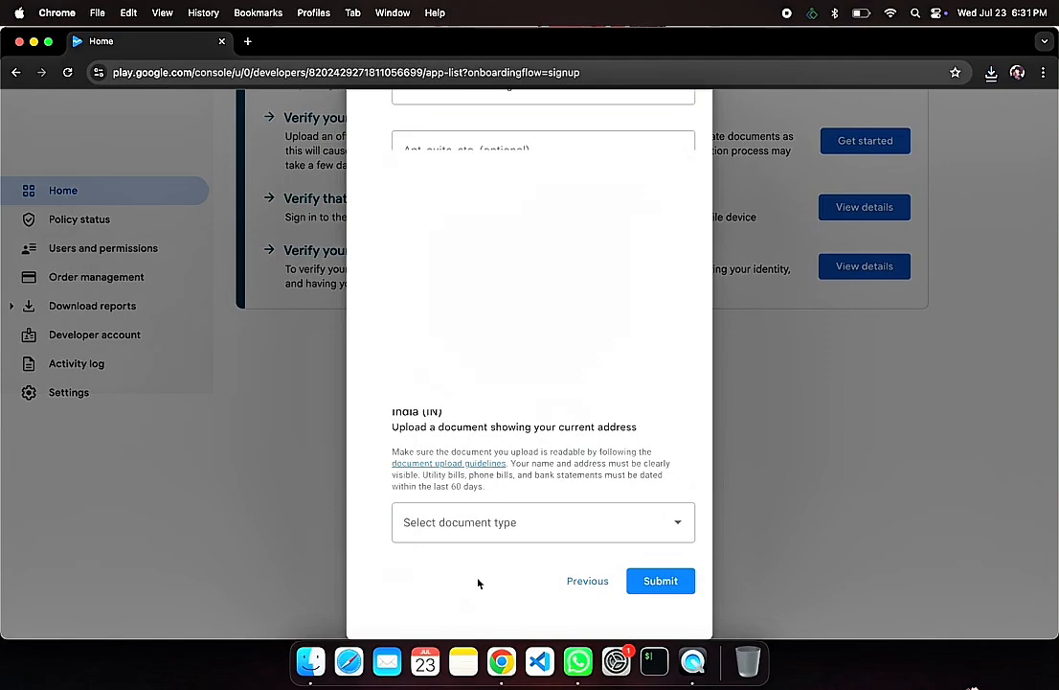
left_click(496, 522)
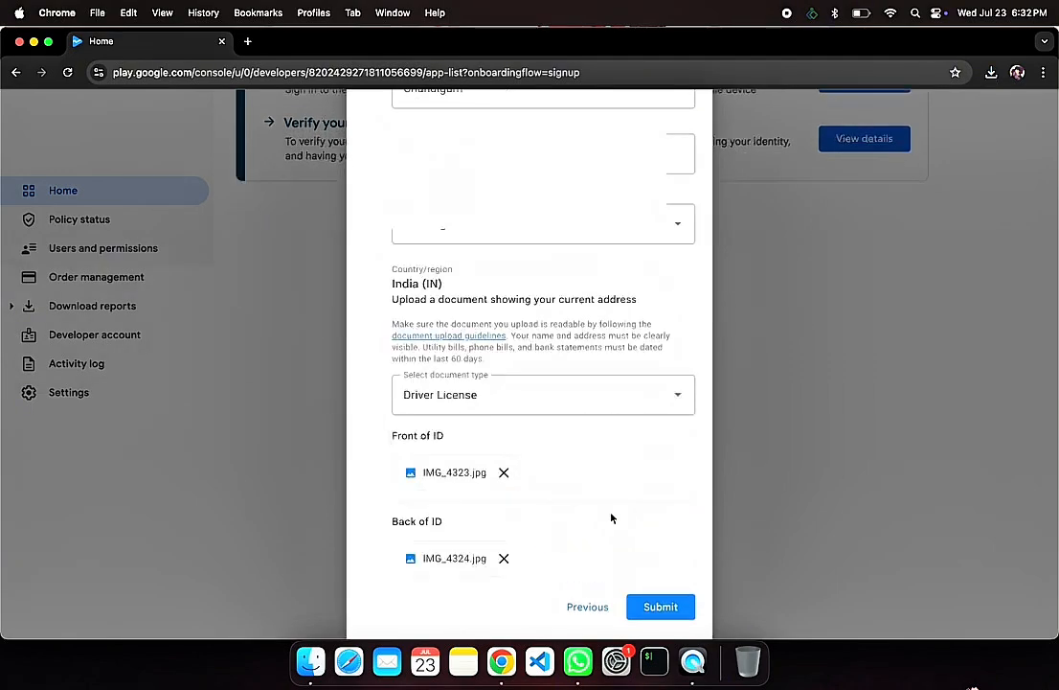
Step: Submit the identity and address documents for verification and dismiss the confirmation notice
scroll(612, 518, "down", 1)
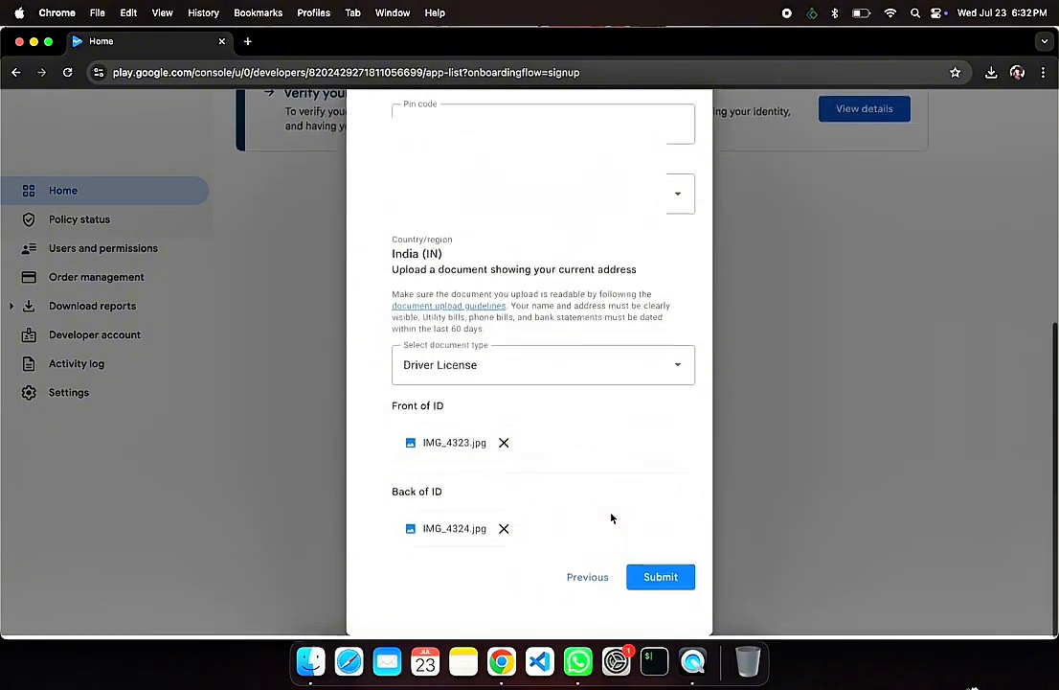
left_click(661, 581)
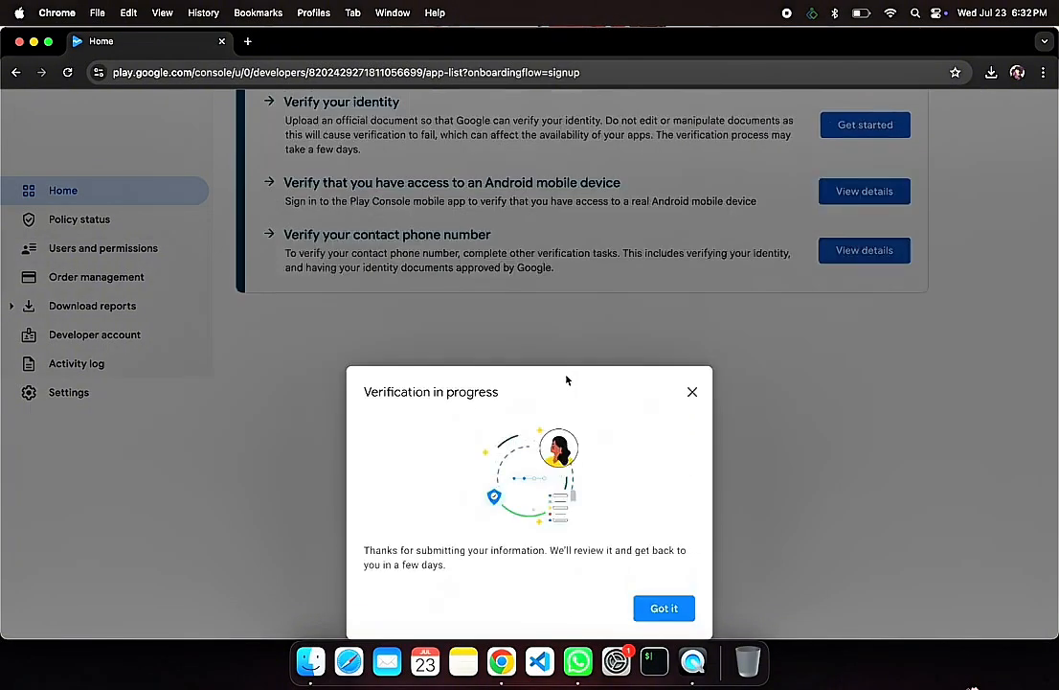
left_click(661, 609)
Step: Open the Android mobile device access verification details and read through the instructions
left_click(836, 441)
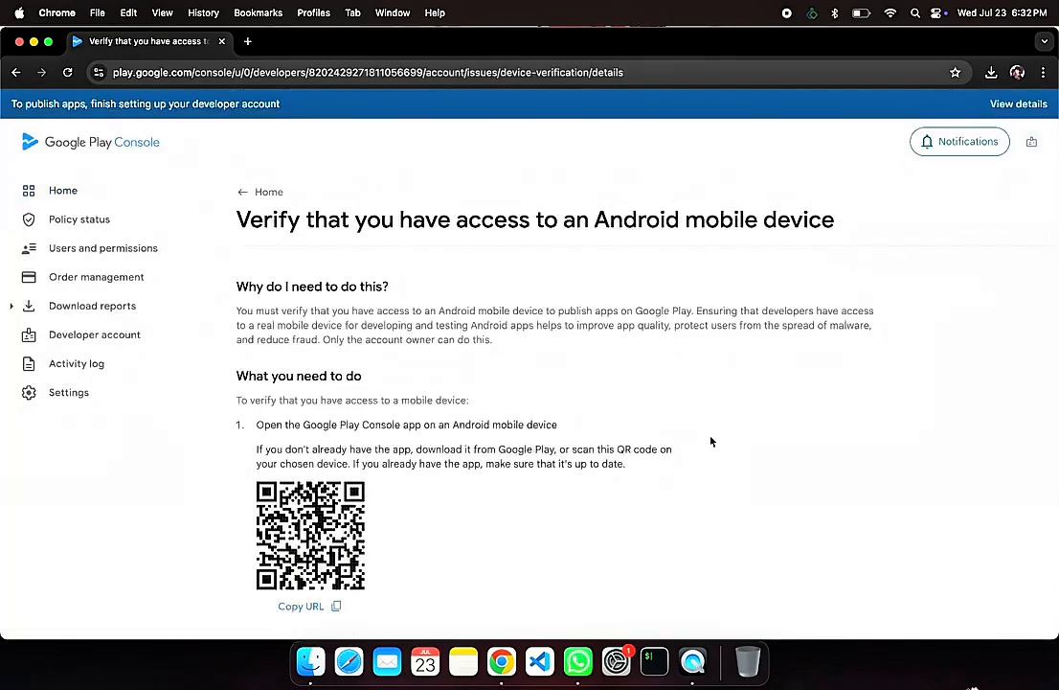
scroll(625, 457, "down", 5)
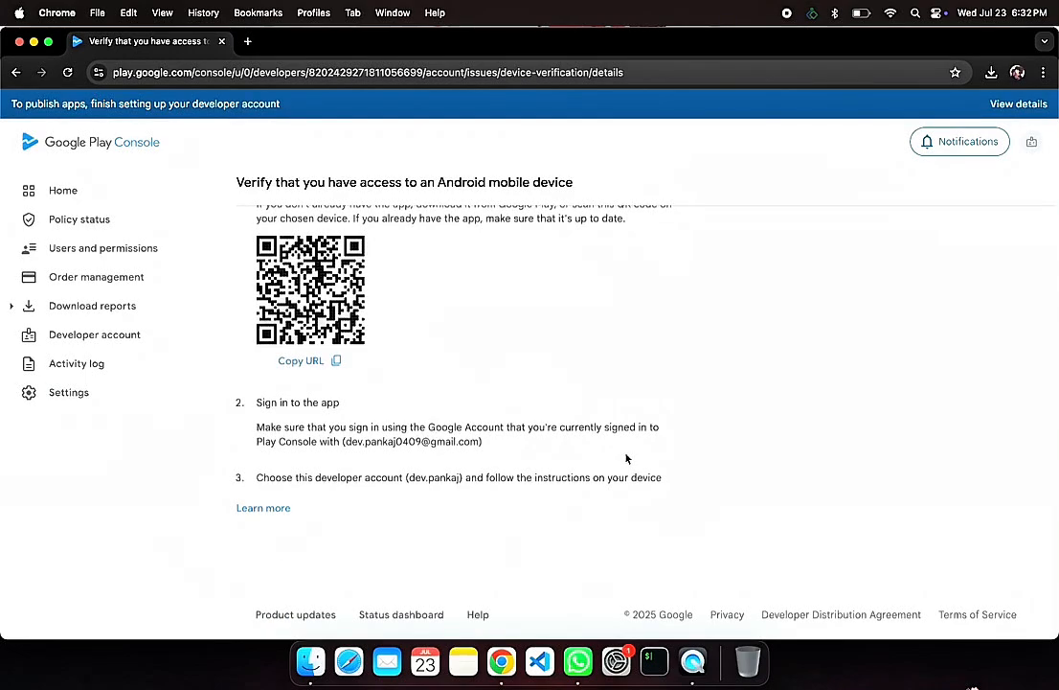
scroll(625, 457, "up", 5)
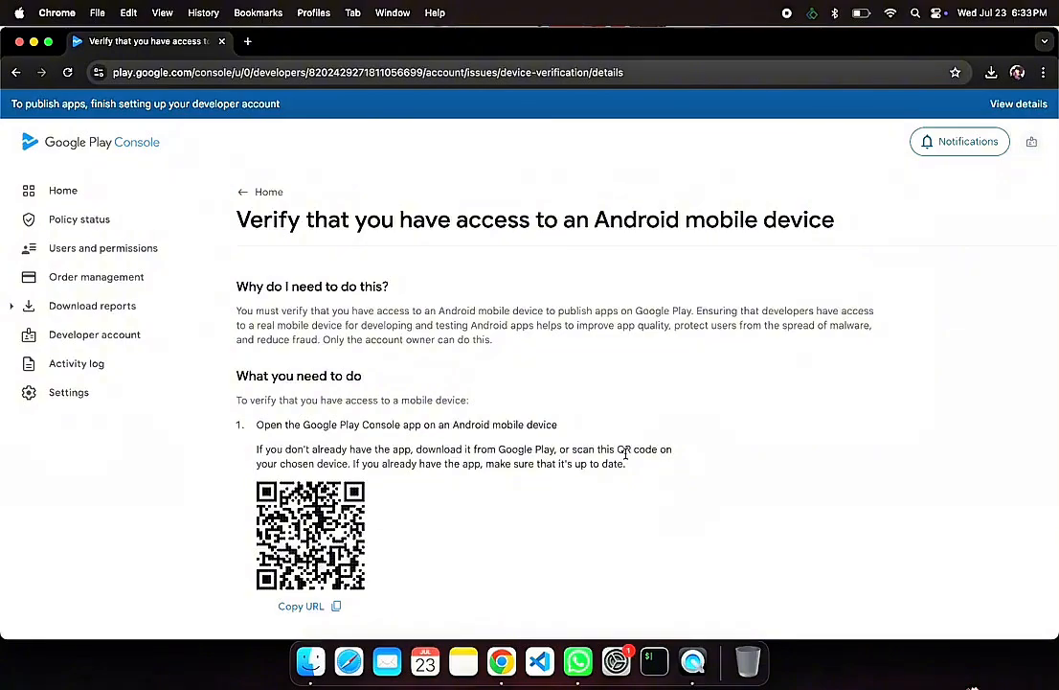
scroll(625, 456, "down", 3)
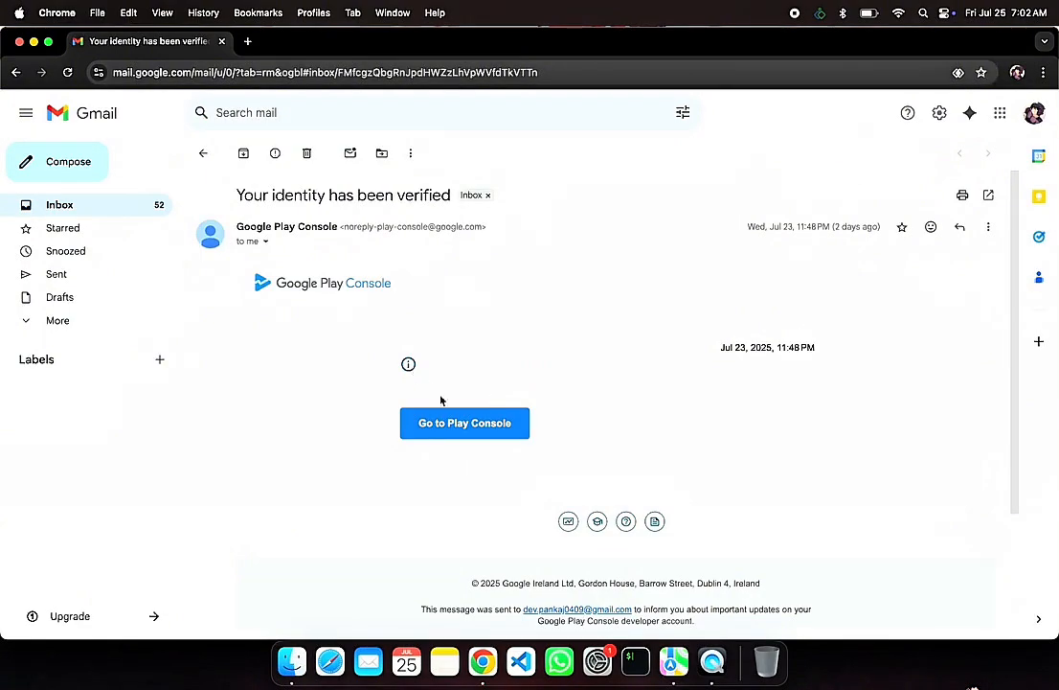
Step: Go to the Play Console from the identity verification email and open the instructions for verifying the contact phone number
left_click(475, 427)
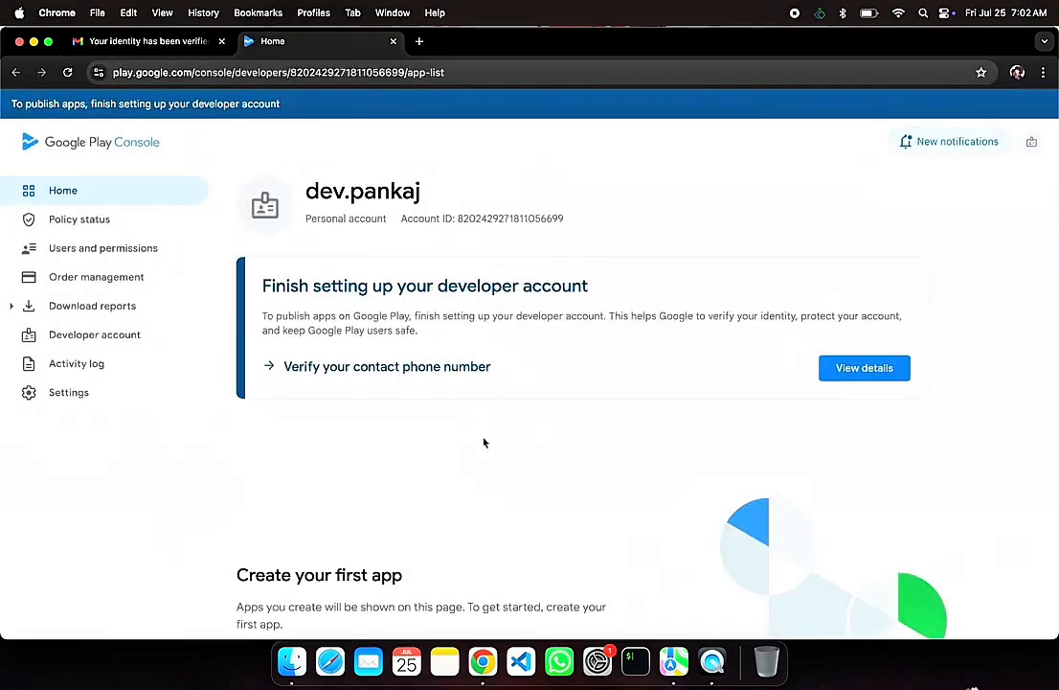
scroll(483, 442, "down", 1)
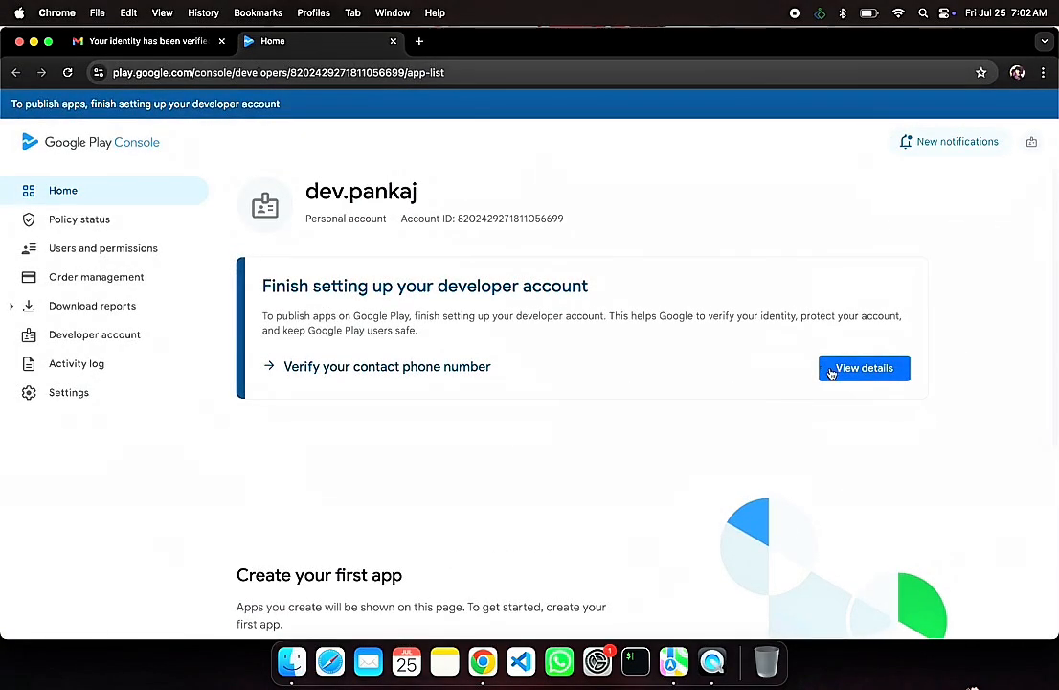
left_click(832, 372)
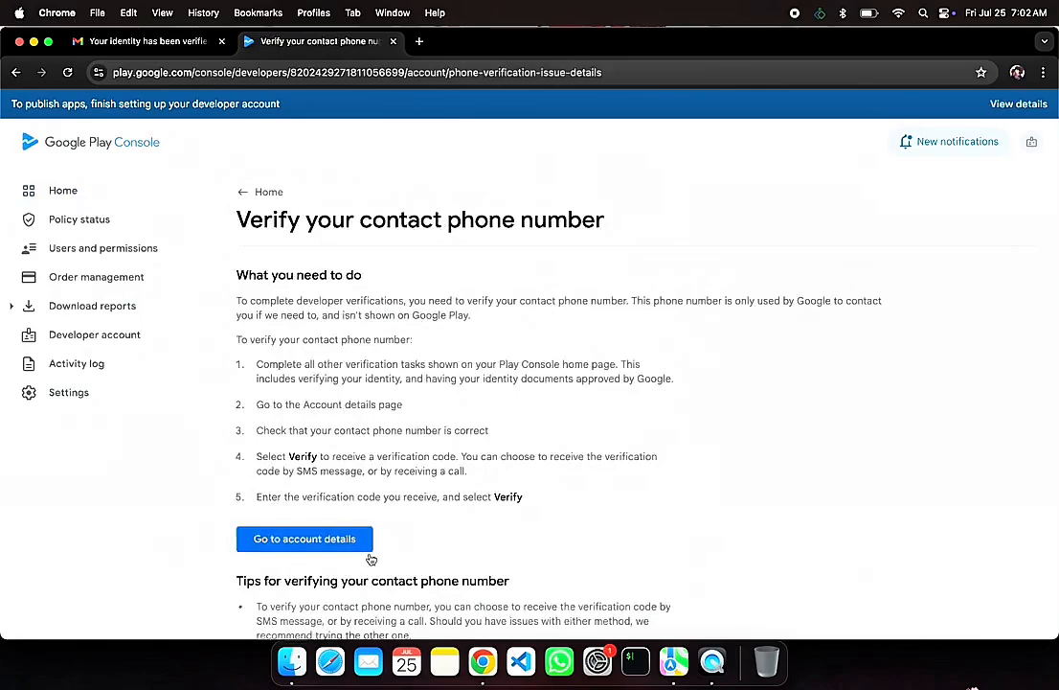
scroll(383, 560, "down", 4)
scroll(372, 546, "up", 4)
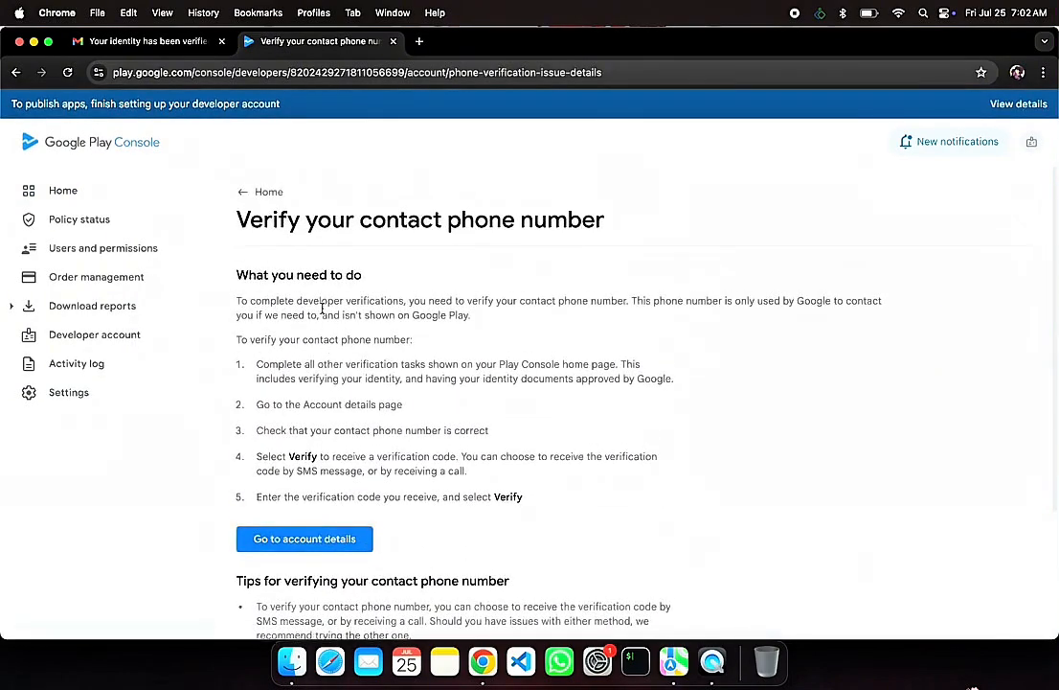
Step: Go to the account's contact details and verify the contact phone number by text message
left_click(341, 546)
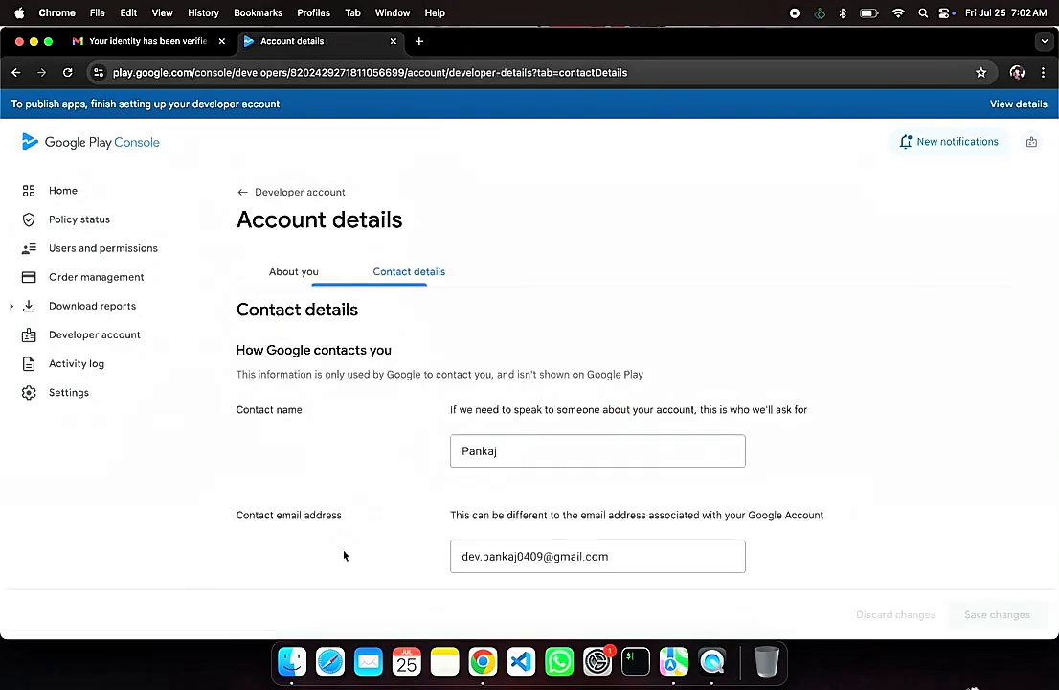
scroll(388, 513, "down", 3)
scroll(388, 512, "down", 5)
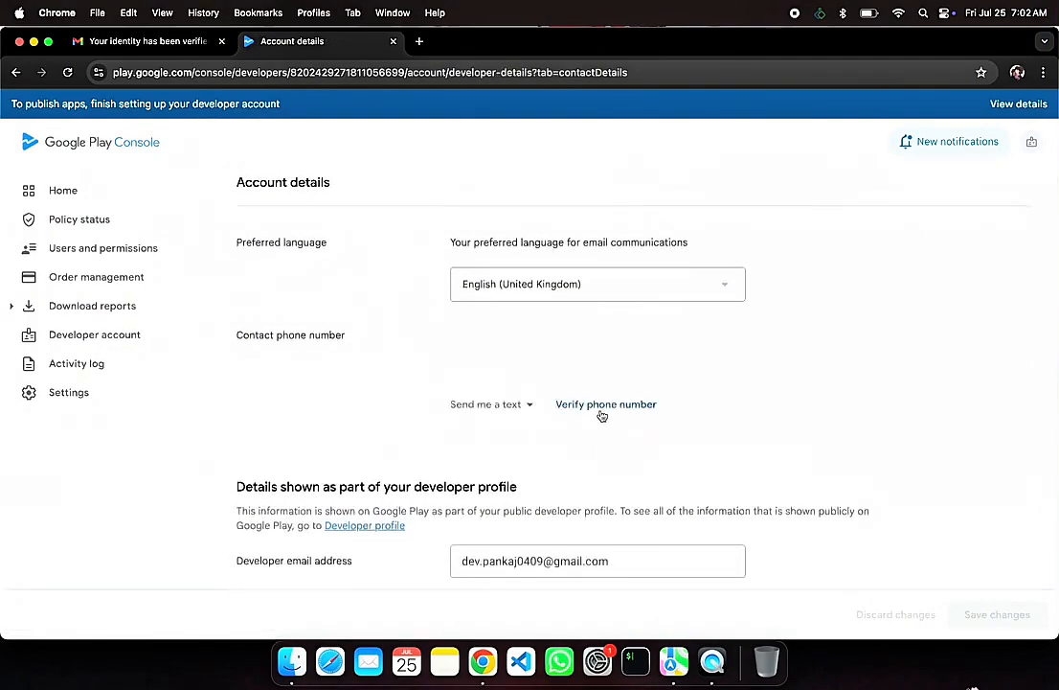
left_click(601, 413)
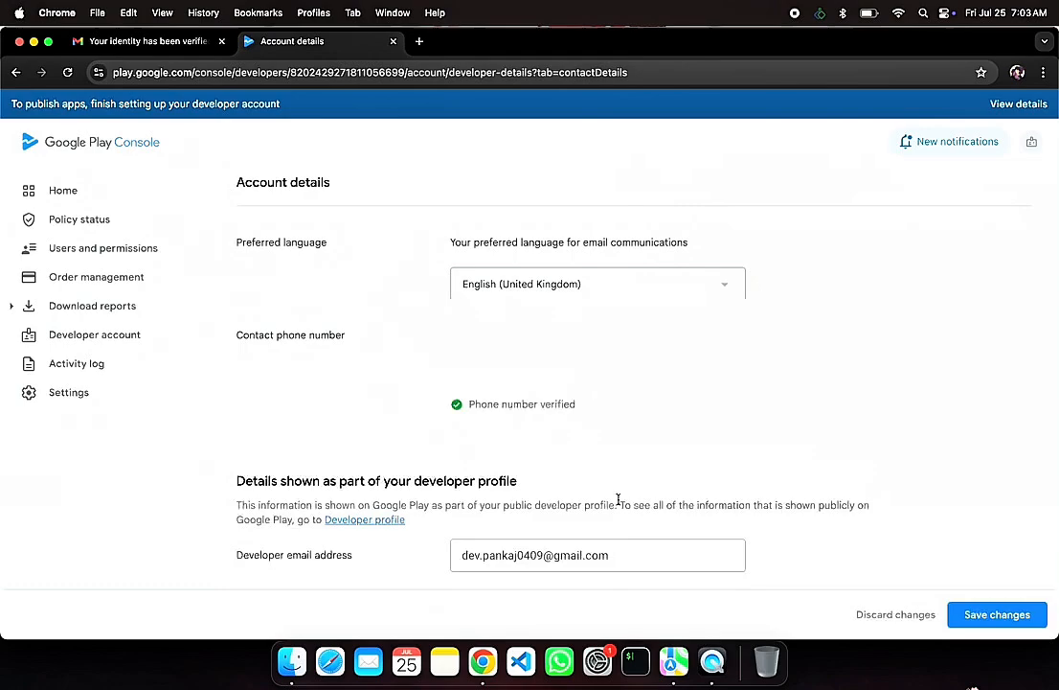
Step: Save the account details changes, then return to the Play Console home page and reload it
scroll(837, 544, "down", 3)
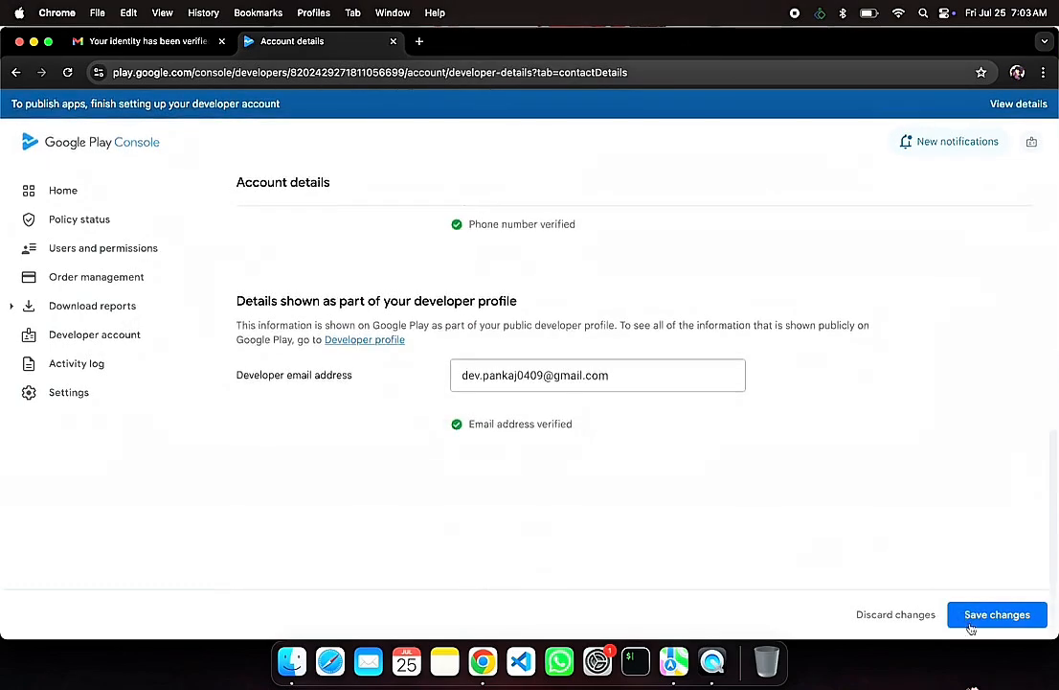
left_click(994, 622)
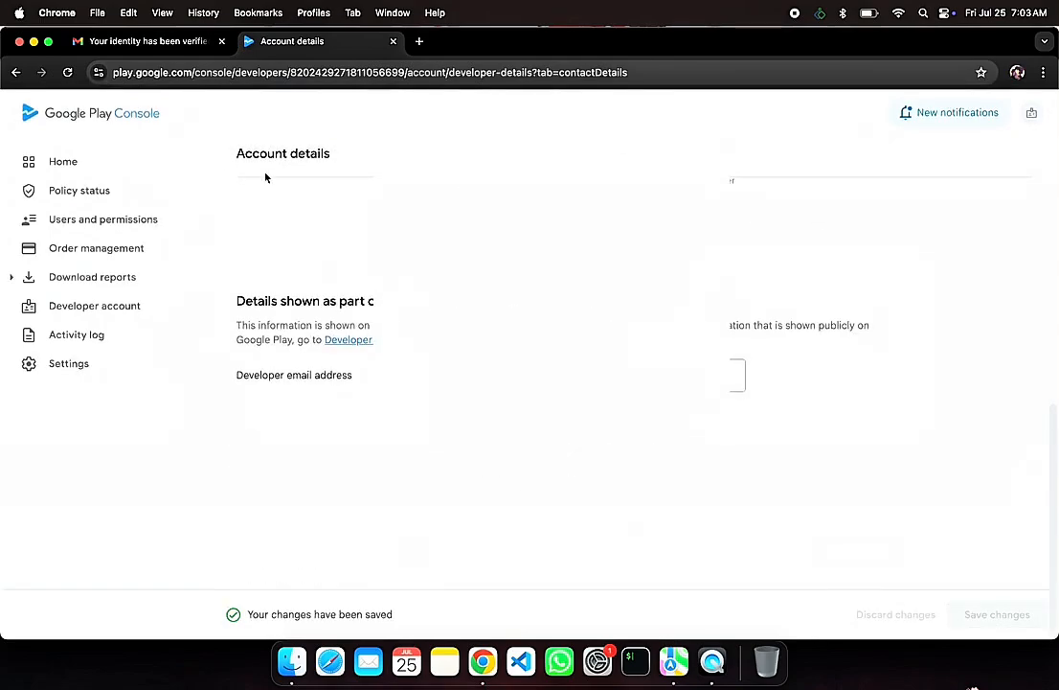
left_click(104, 120)
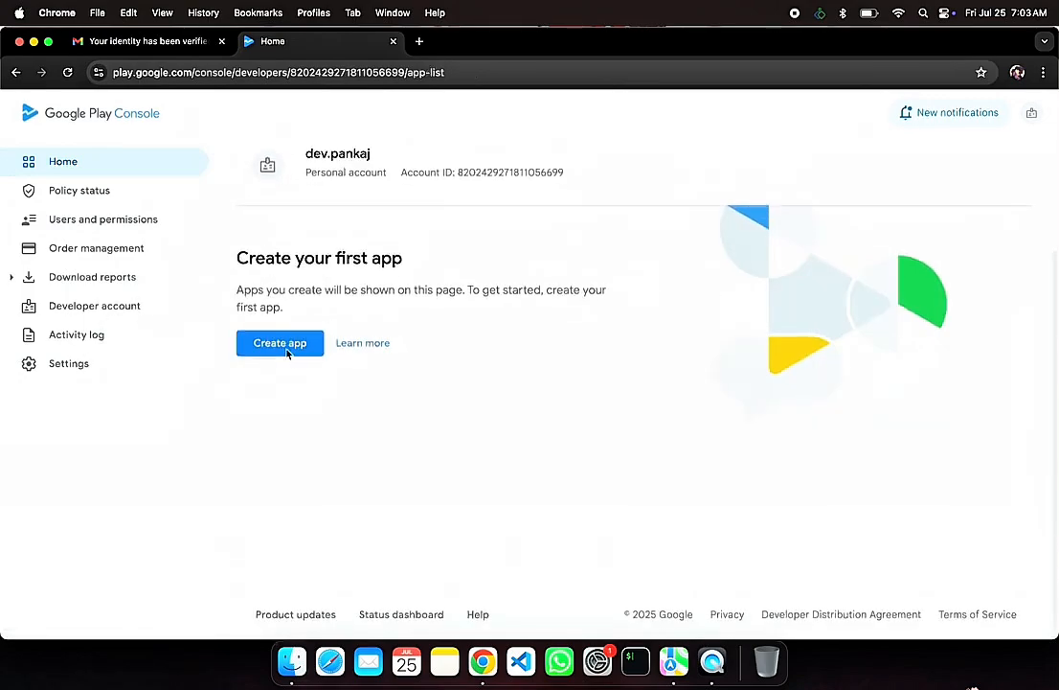
left_click(68, 73)
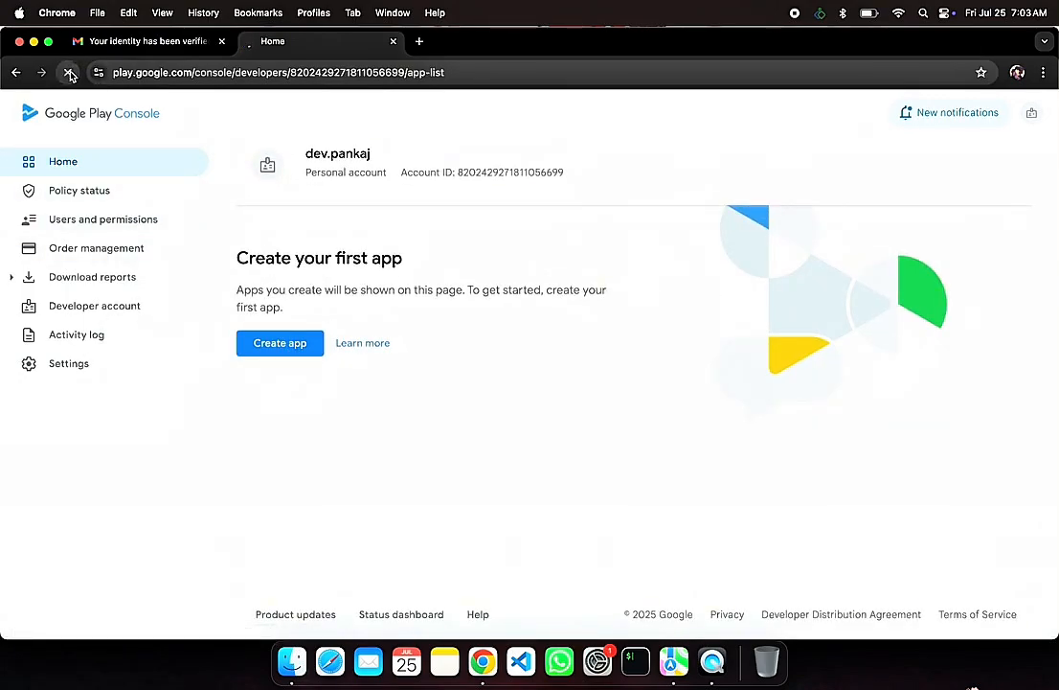